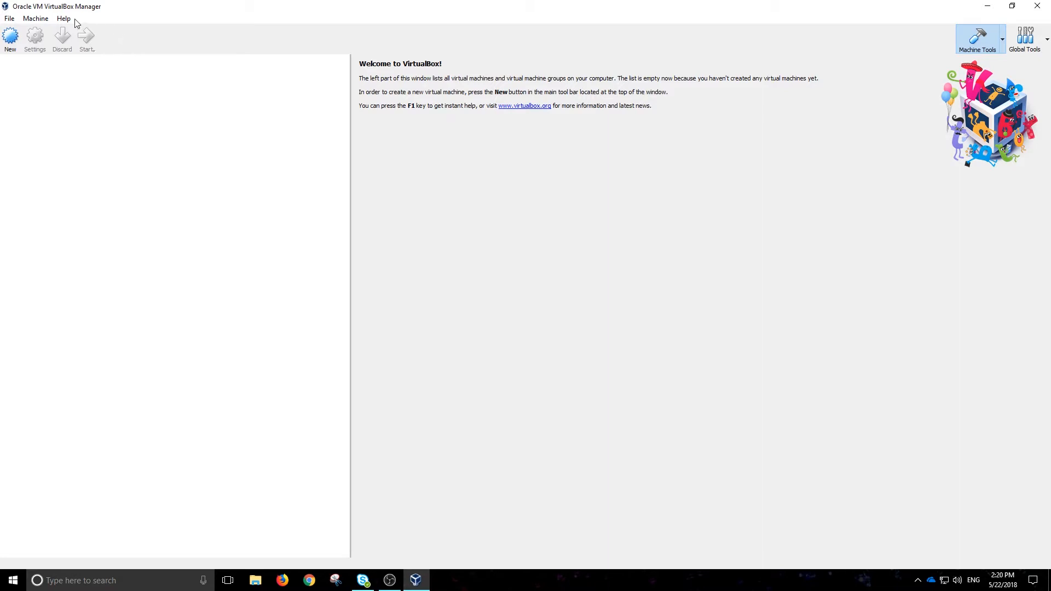
Check the VirtualBox version information from the Help menu, then close it.
left_click(65, 19)
left_click(97, 98)
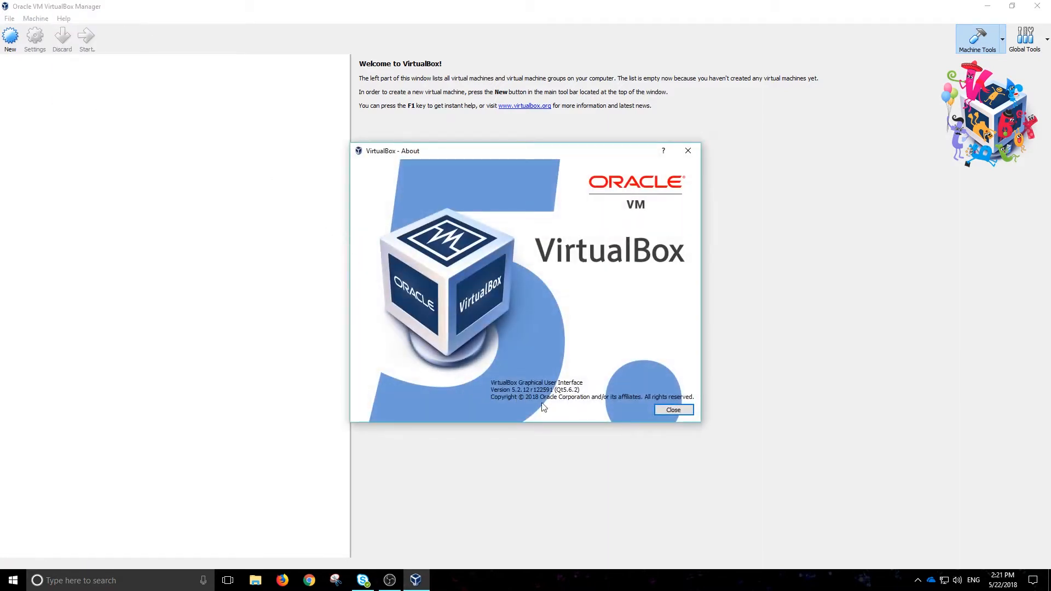
left_click(681, 413)
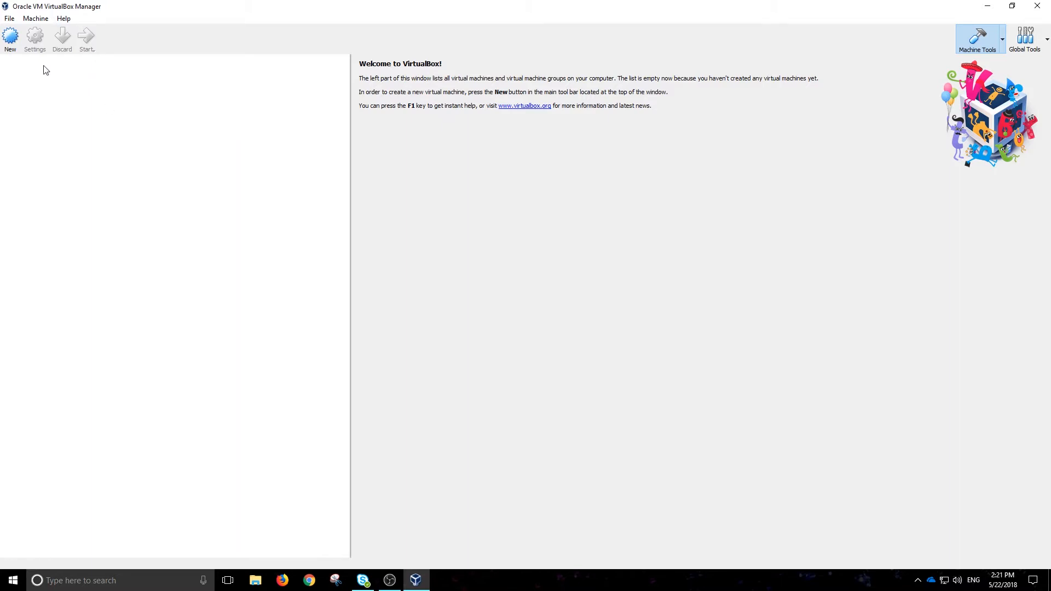
Start a new VM named Ubuntu 18.04 with 4096 MB memory, reaching the hard-disk step.
left_click(11, 37)
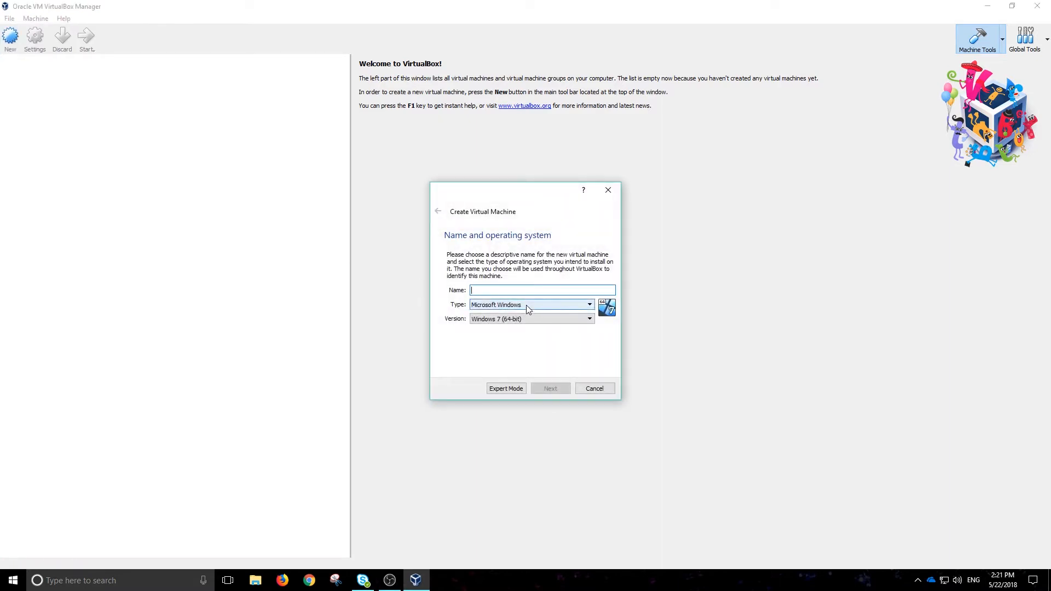
type("Ubuntu 18.04")
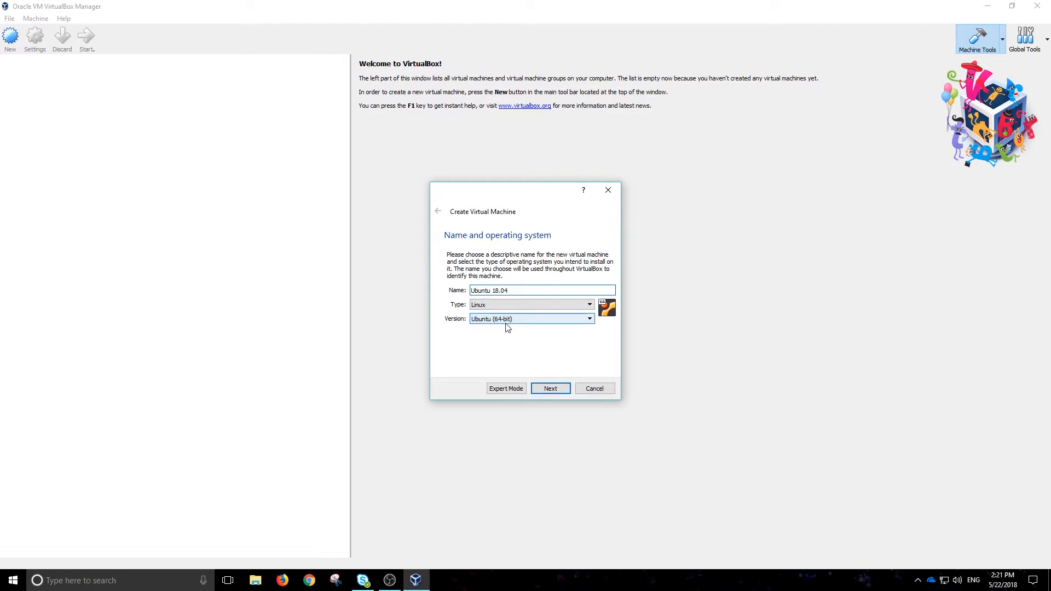
left_click(550, 388)
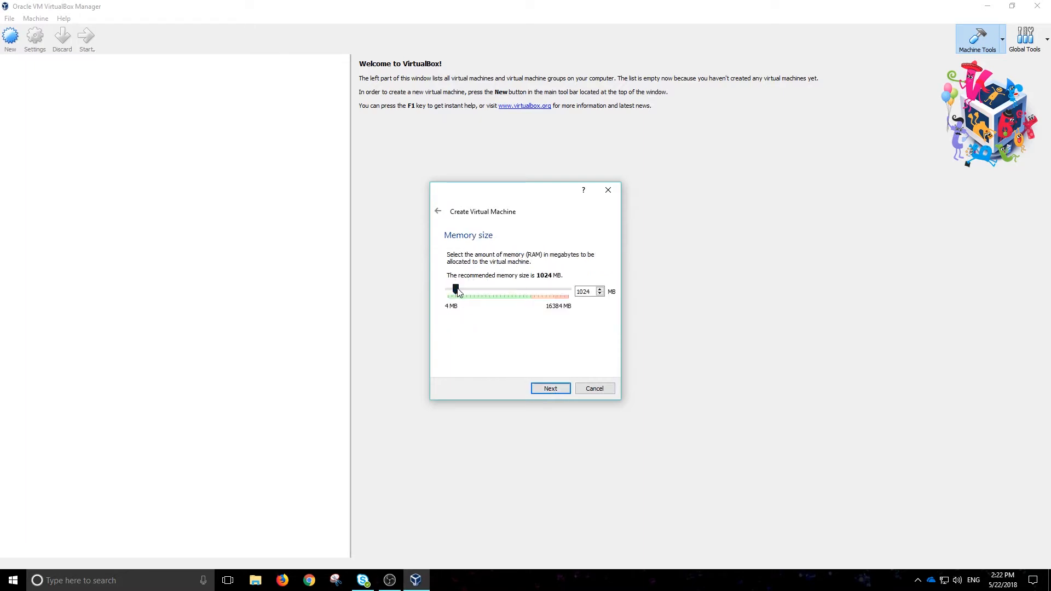
left_click_drag(457, 291, 477, 291)
left_click(552, 389)
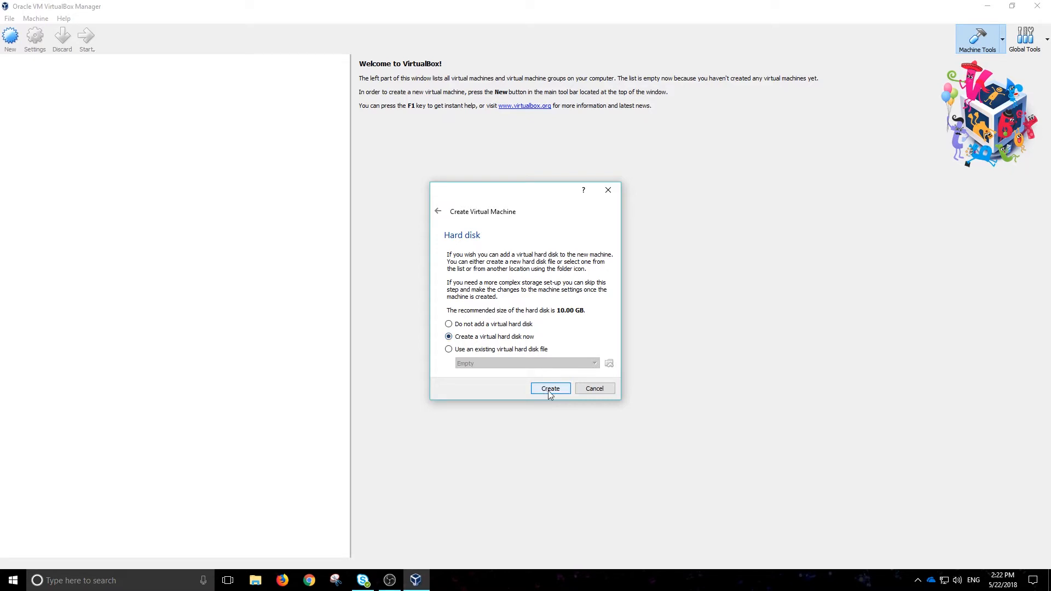
Create a virtual hard disk in Expert Mode and set its size to 60 GB.
left_click(550, 389)
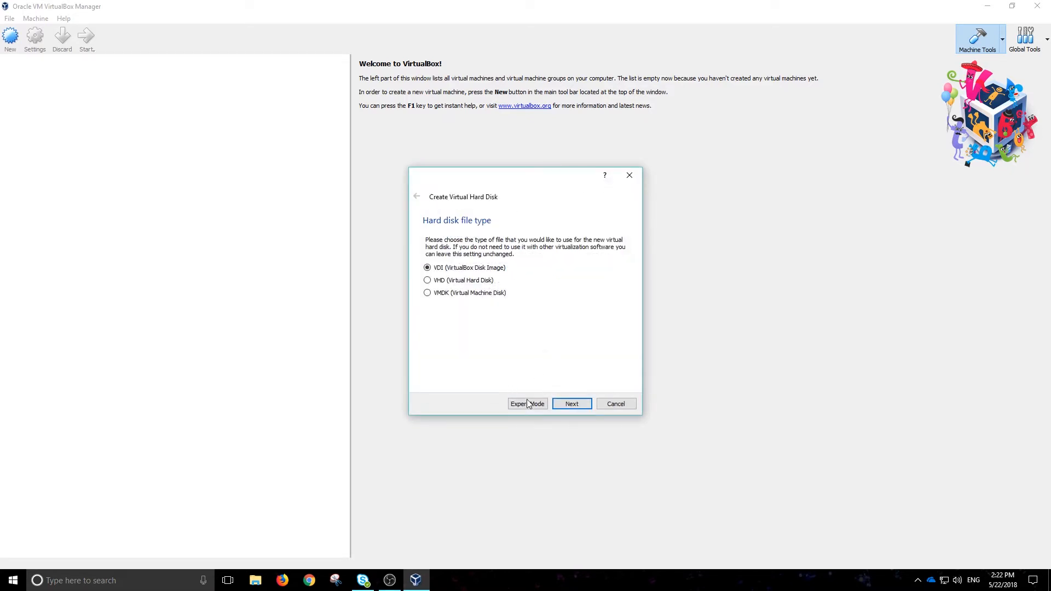
left_click(534, 405)
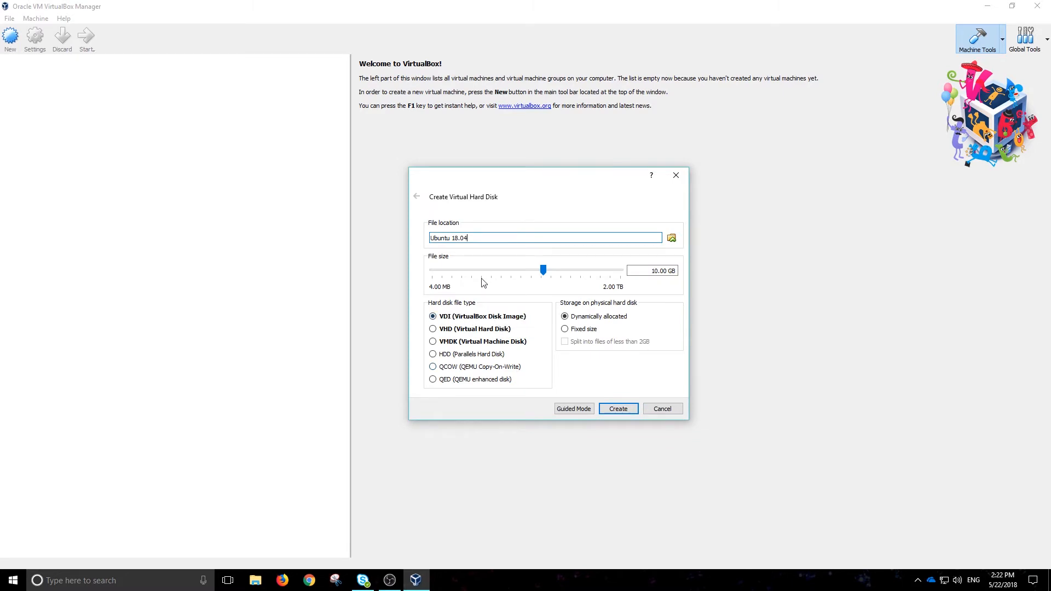
left_click(657, 271)
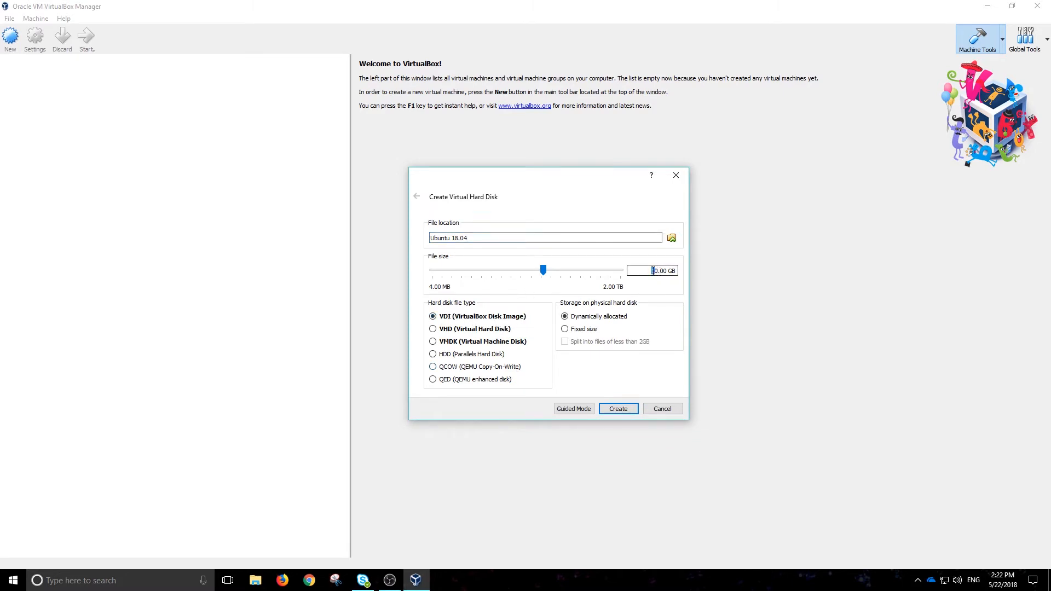
key("BackSpace")
type("6")
Save the disk file in D:\VM HDDs and create the disk and VM.
left_click(672, 237)
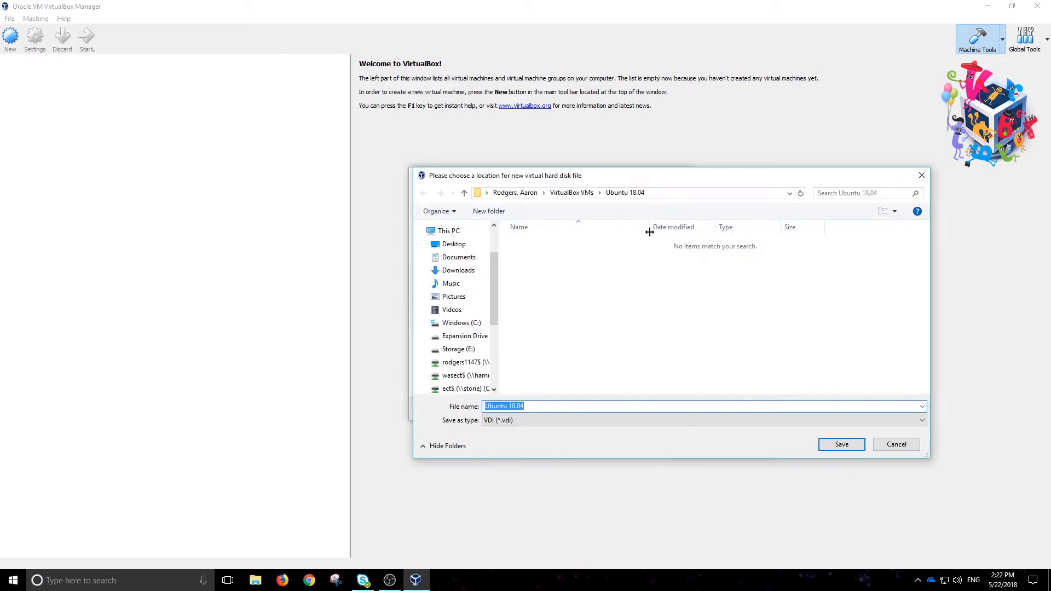
left_click(467, 337)
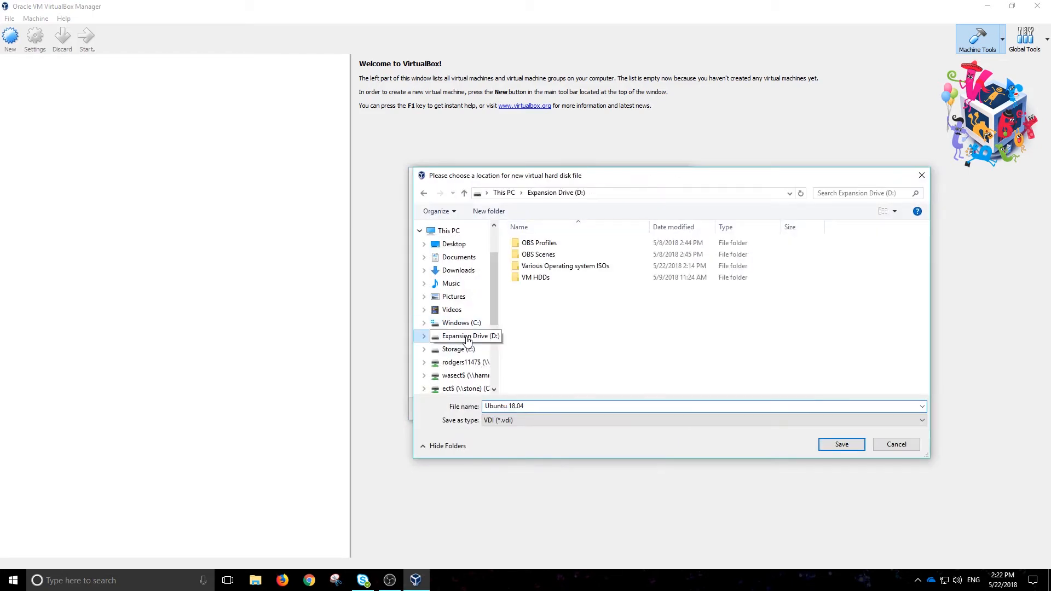
double_click(532, 279)
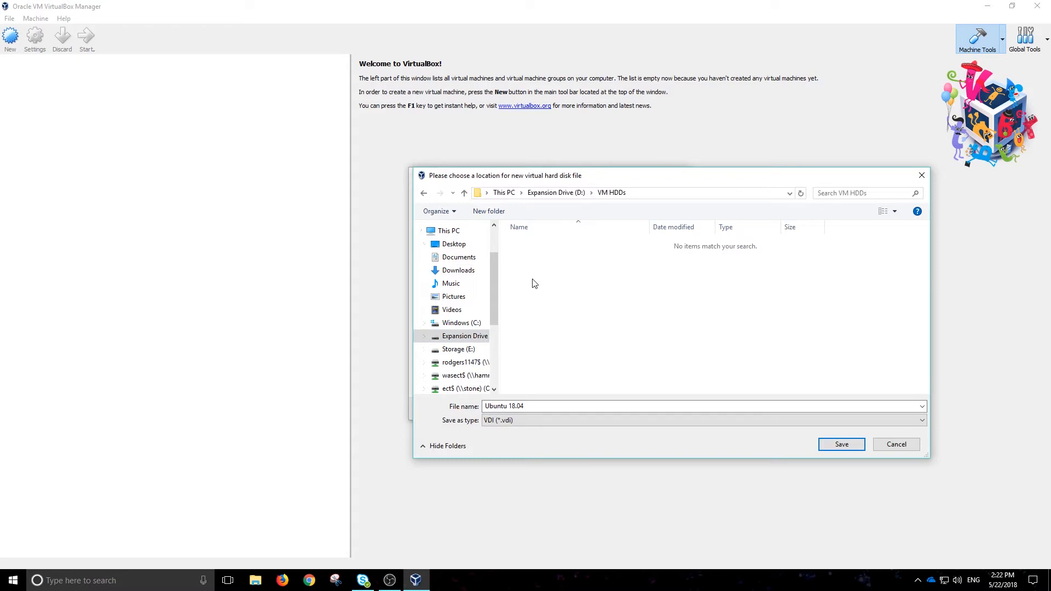
left_click(847, 448)
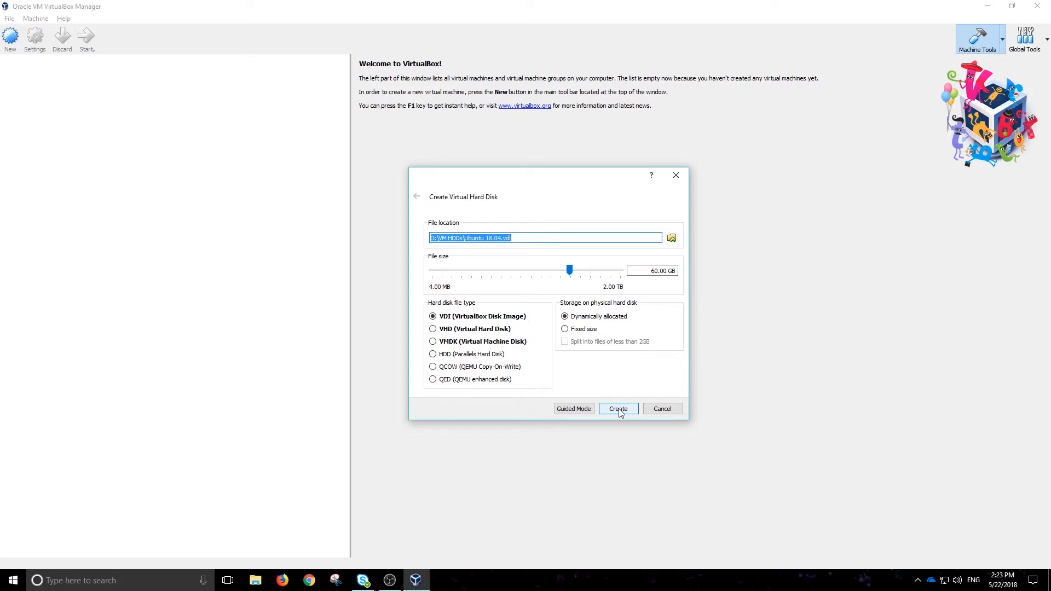
left_click(619, 409)
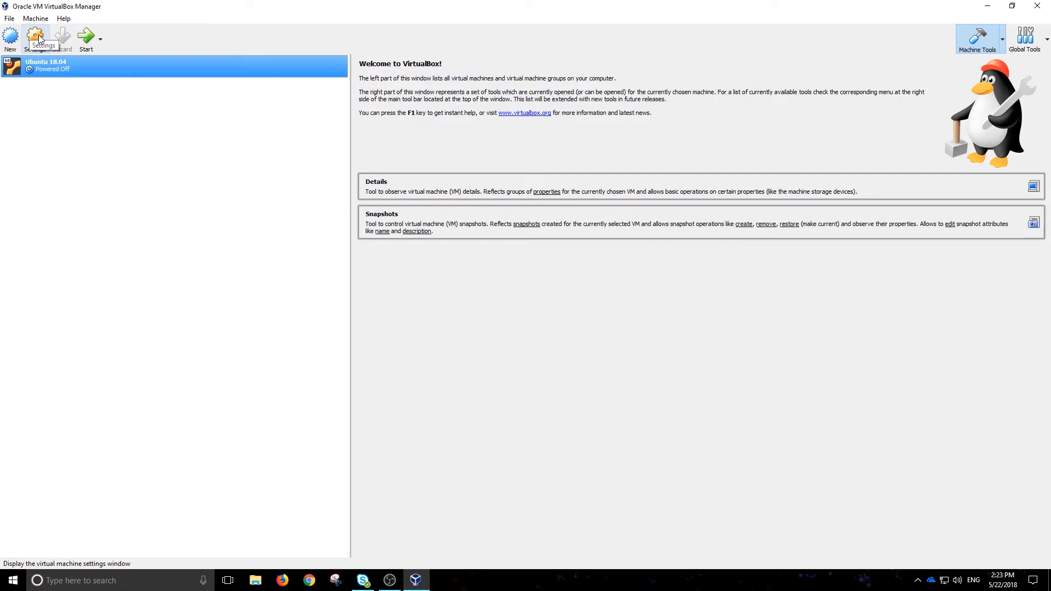
Open the VM's settings and look through the General Advanced, Description and Disk Encryption tabs.
left_click(37, 38)
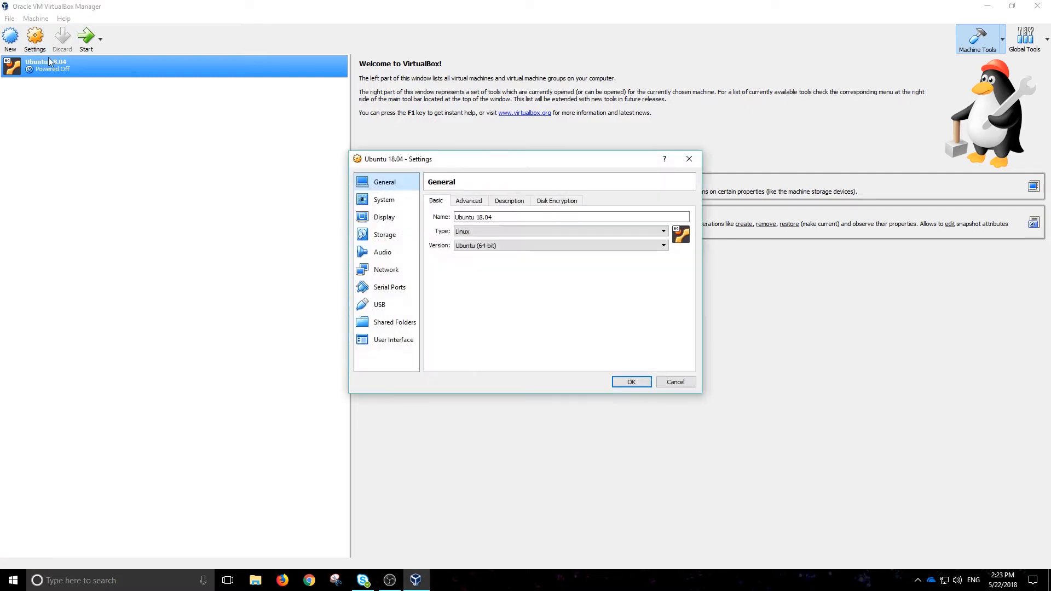
left_click(474, 202)
left_click(511, 203)
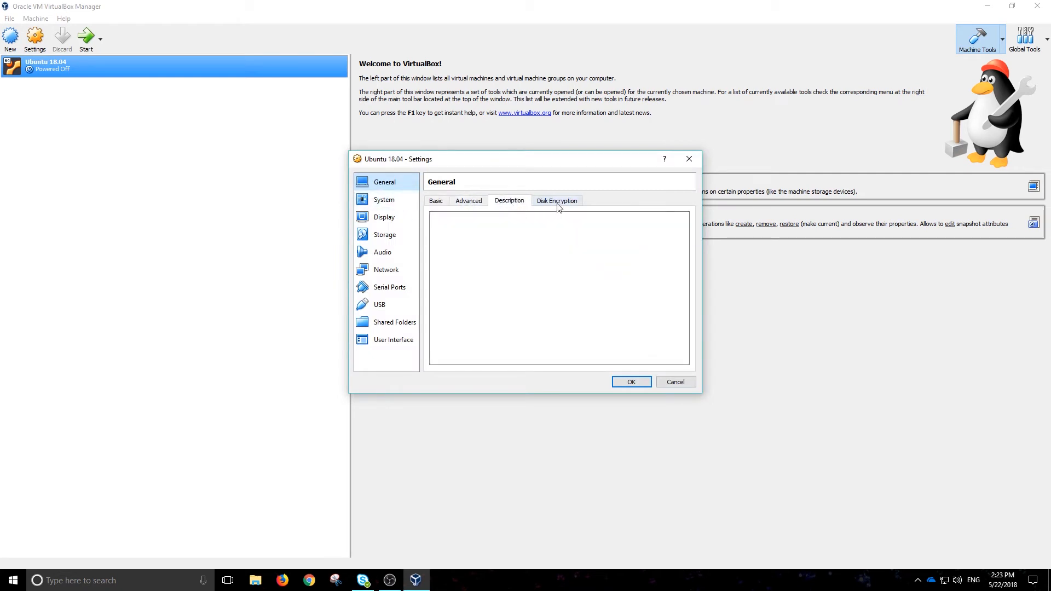
left_click(558, 203)
On the System page, remove Floppy from the boot order and assign 2 processors.
left_click(402, 199)
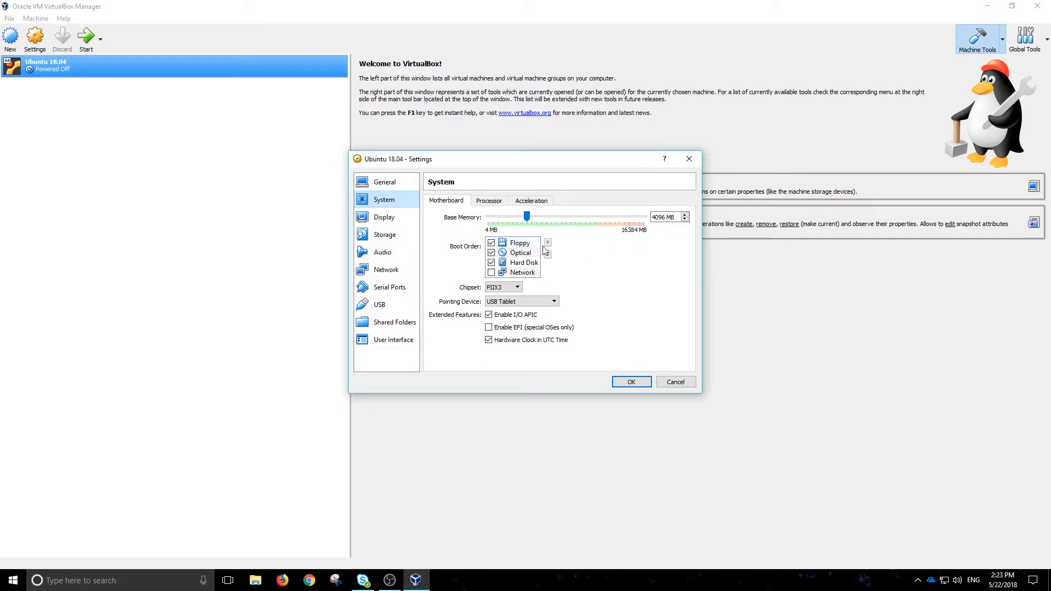
left_click(491, 242)
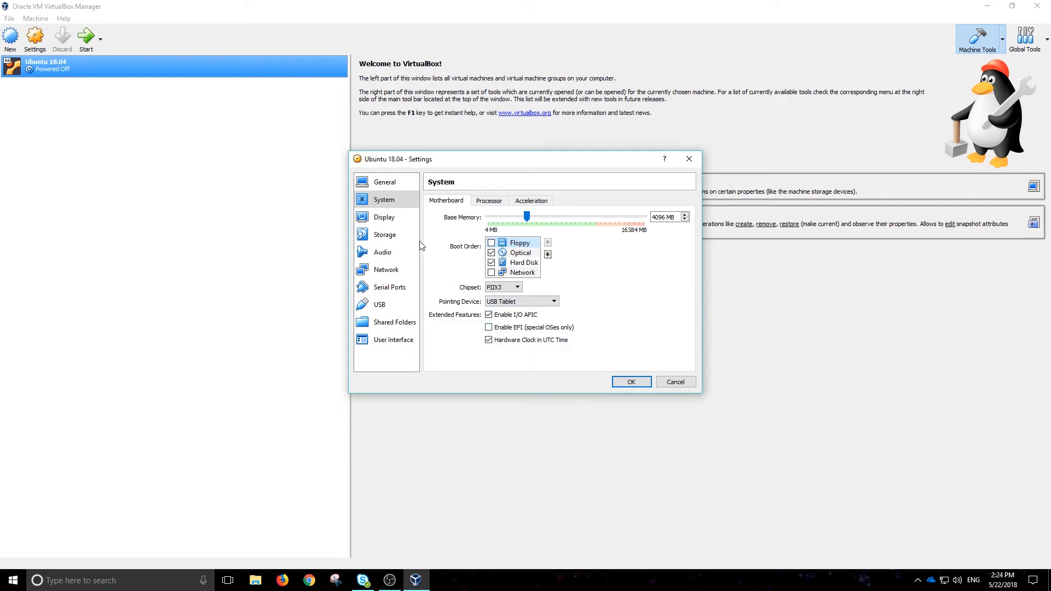
left_click(489, 201)
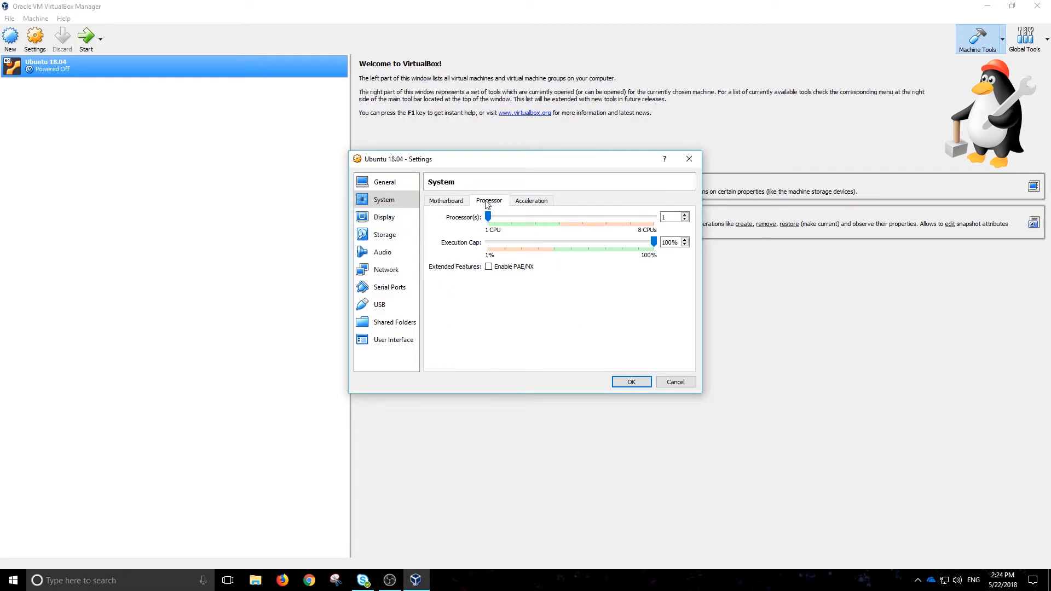
left_click_drag(489, 219, 511, 217)
left_click(532, 203)
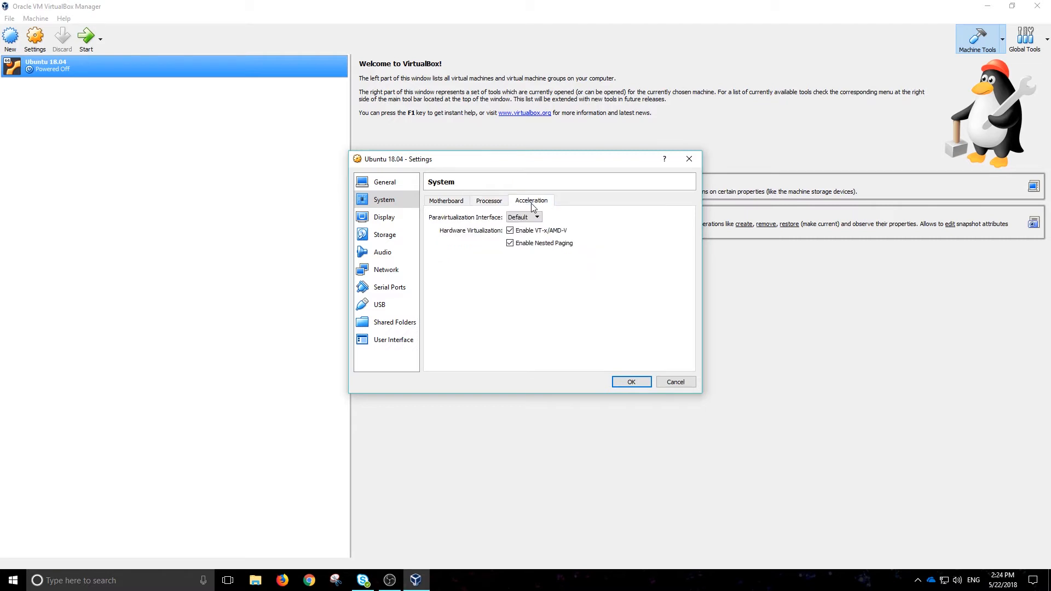
Set Display video memory to the 128 MB maximum, then move to Storage.
left_click(399, 221)
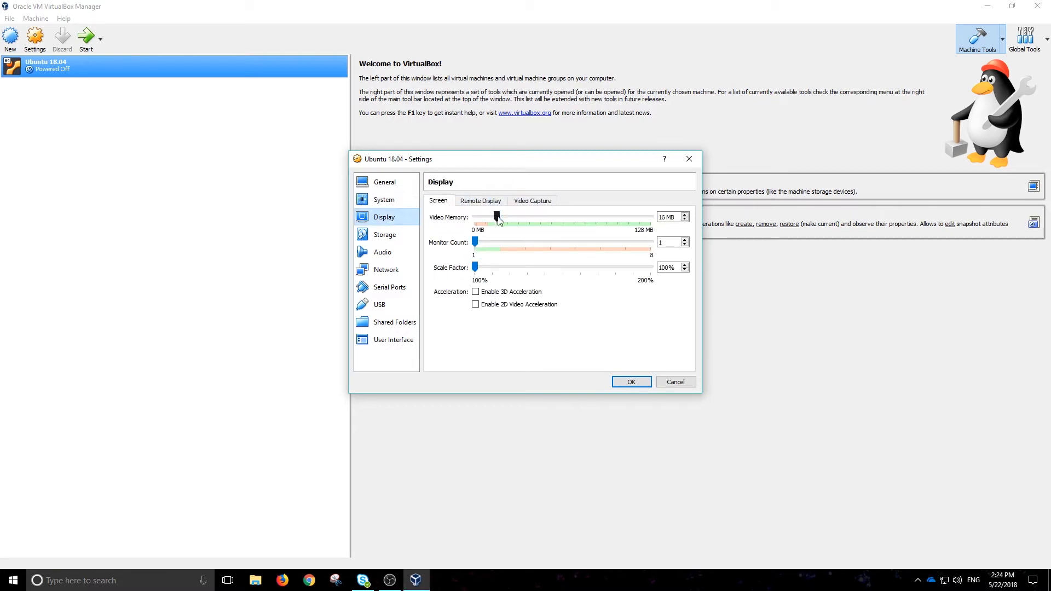
left_click_drag(497, 217, 655, 222)
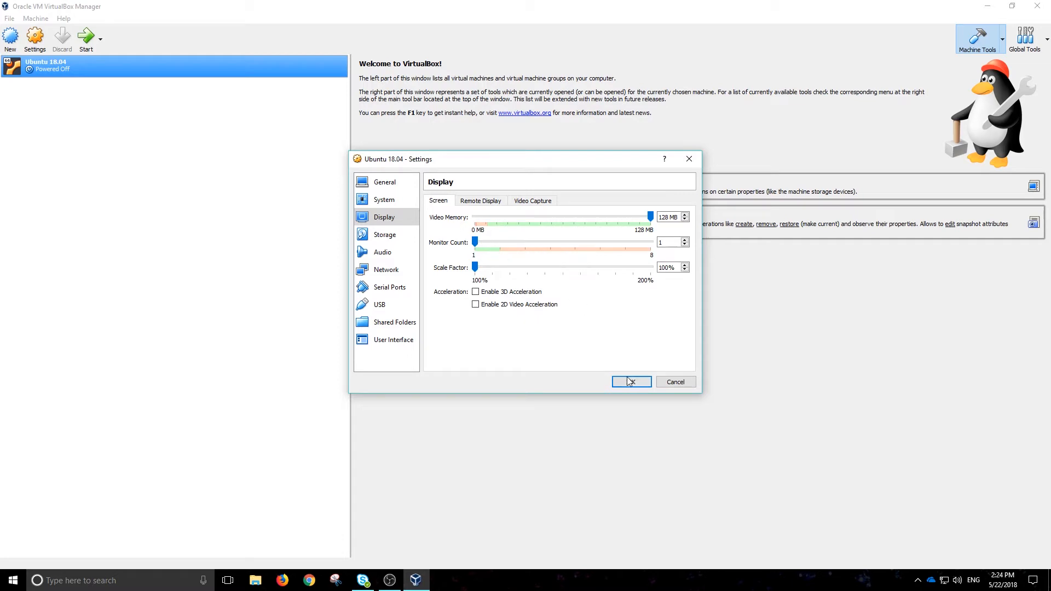
left_click(393, 237)
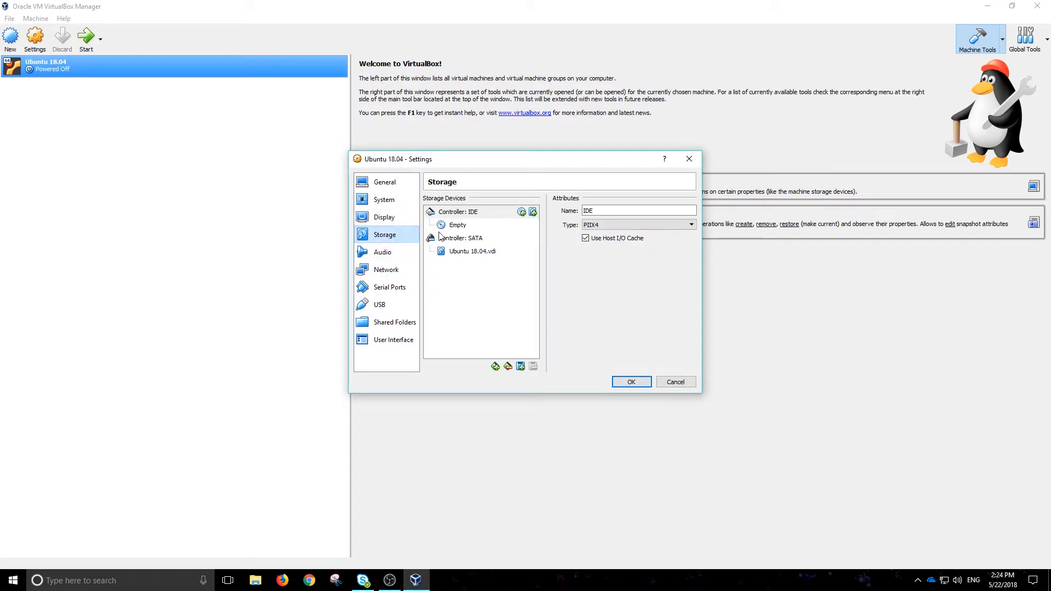
Insert ubuntu-18.04-desktop-amd64 from D:\Various Operating system ISOs into the empty IDE optical drive.
left_click(476, 253)
left_click(458, 227)
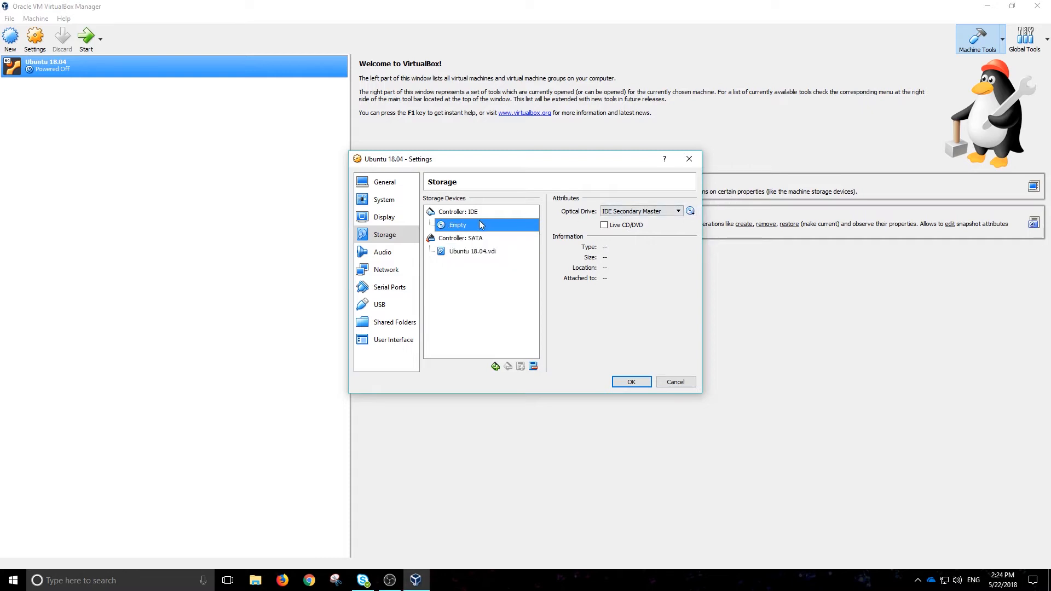
left_click(691, 212)
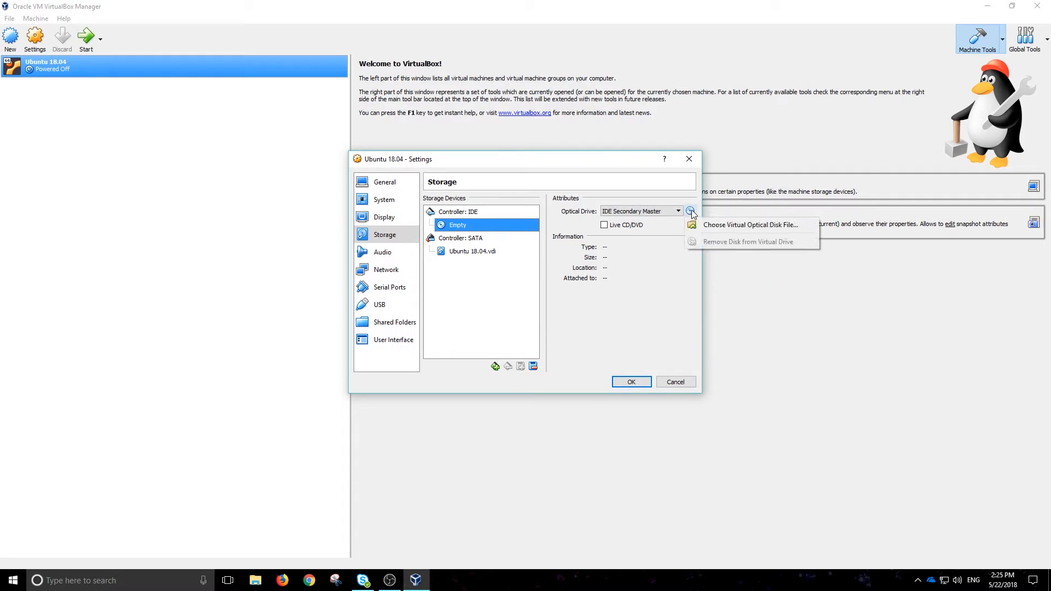
left_click(702, 226)
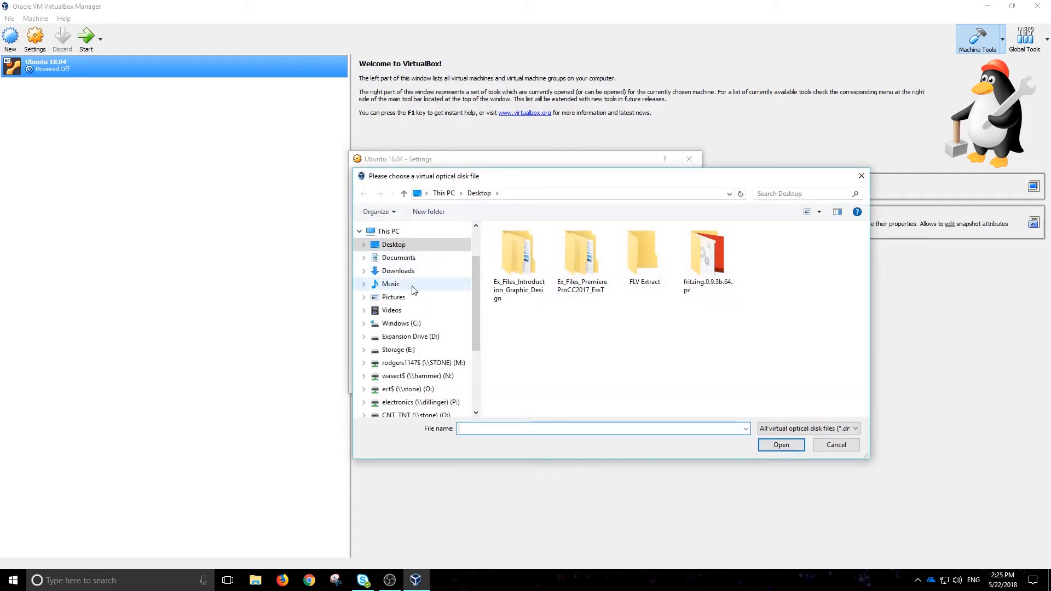
left_click(414, 338)
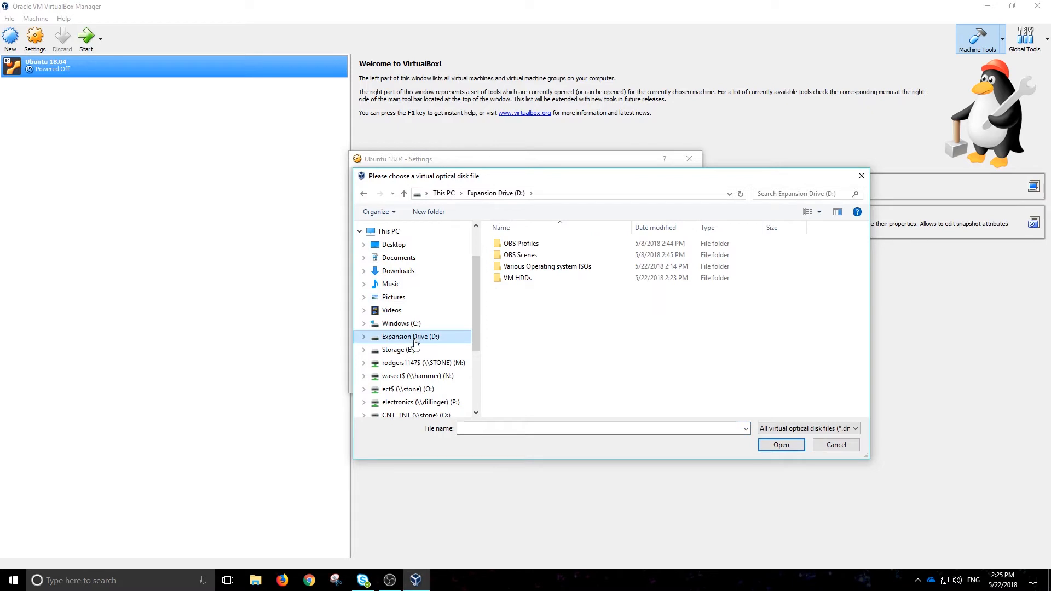
double_click(515, 267)
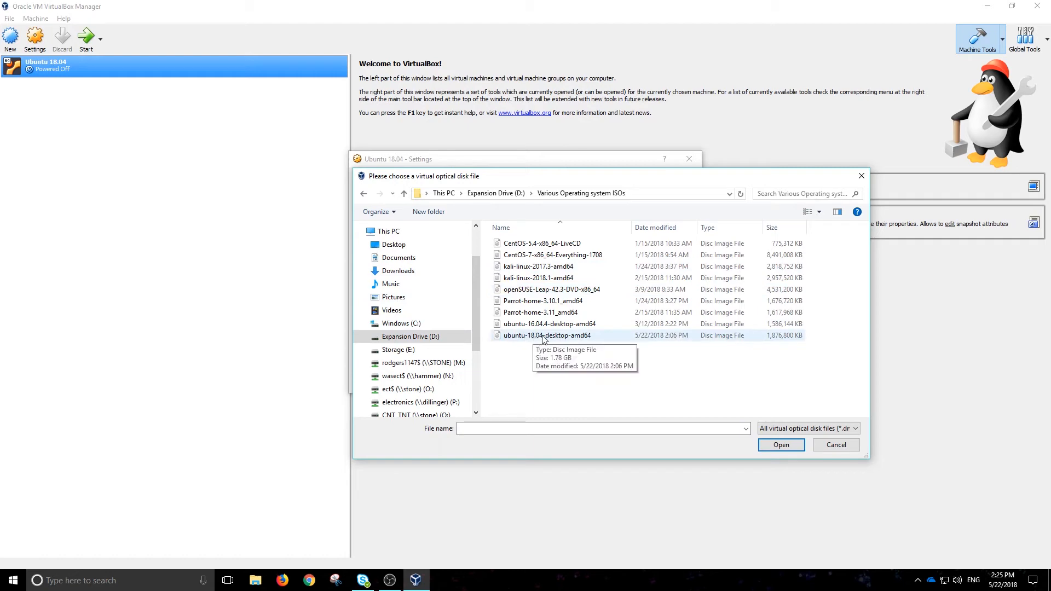
left_click(544, 337)
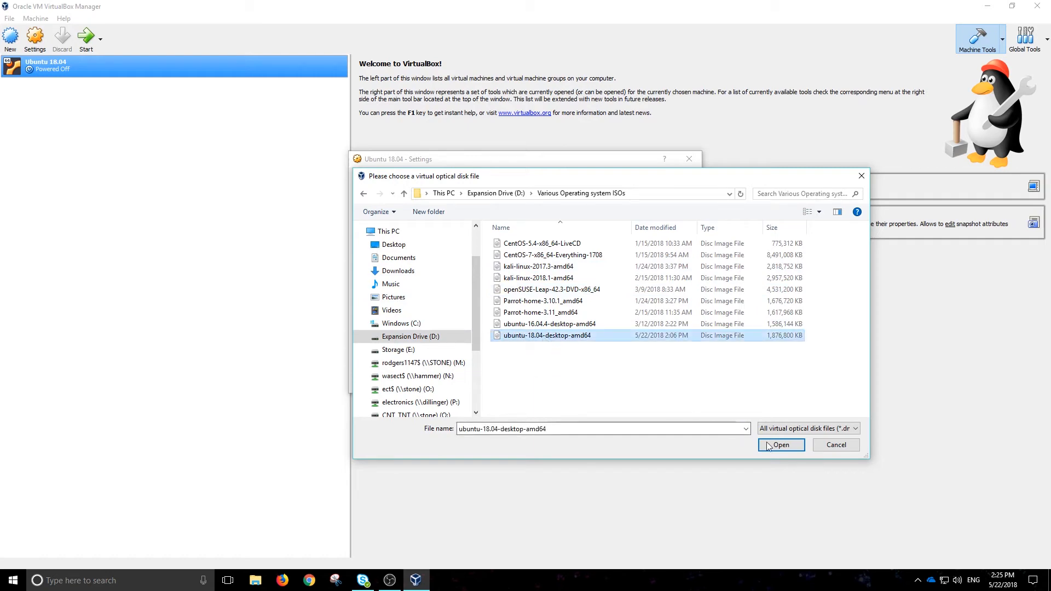
left_click(788, 447)
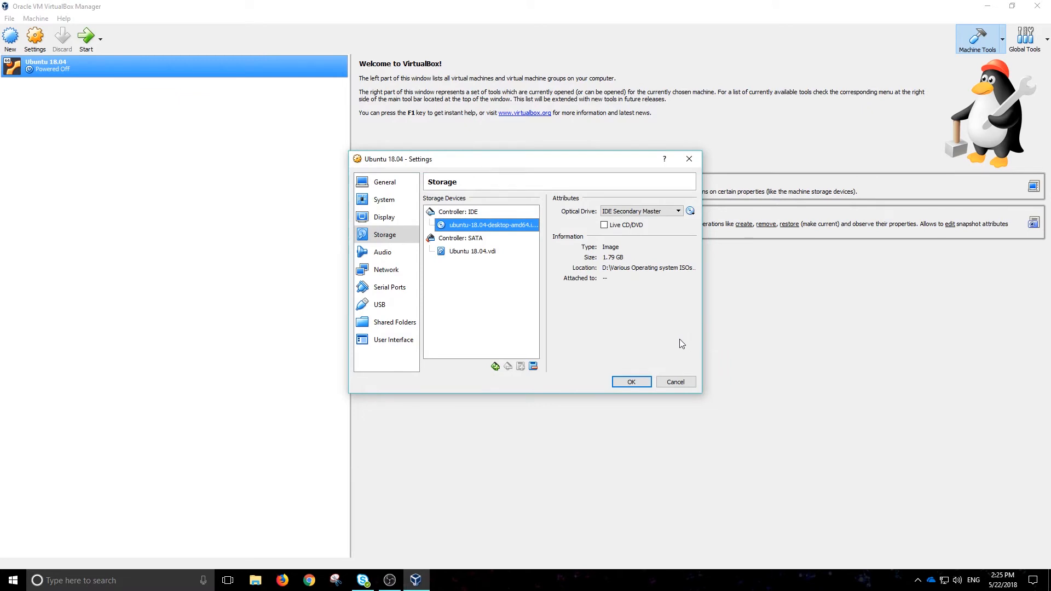
left_click(392, 271)
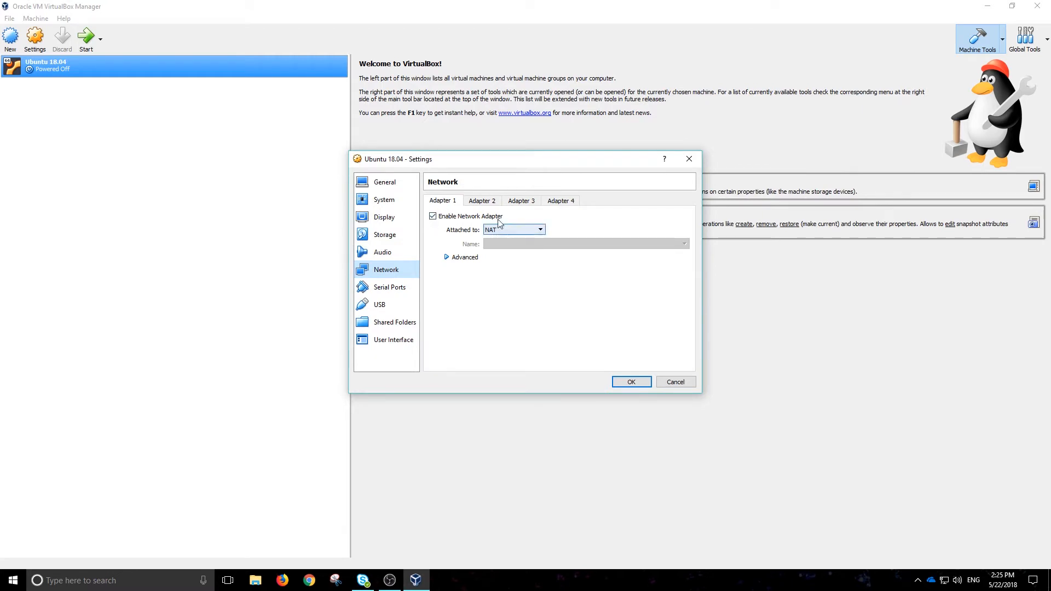
Keep Adapter 1 on NAT and save the Ubuntu 18.04 settings with OK.
left_click(632, 382)
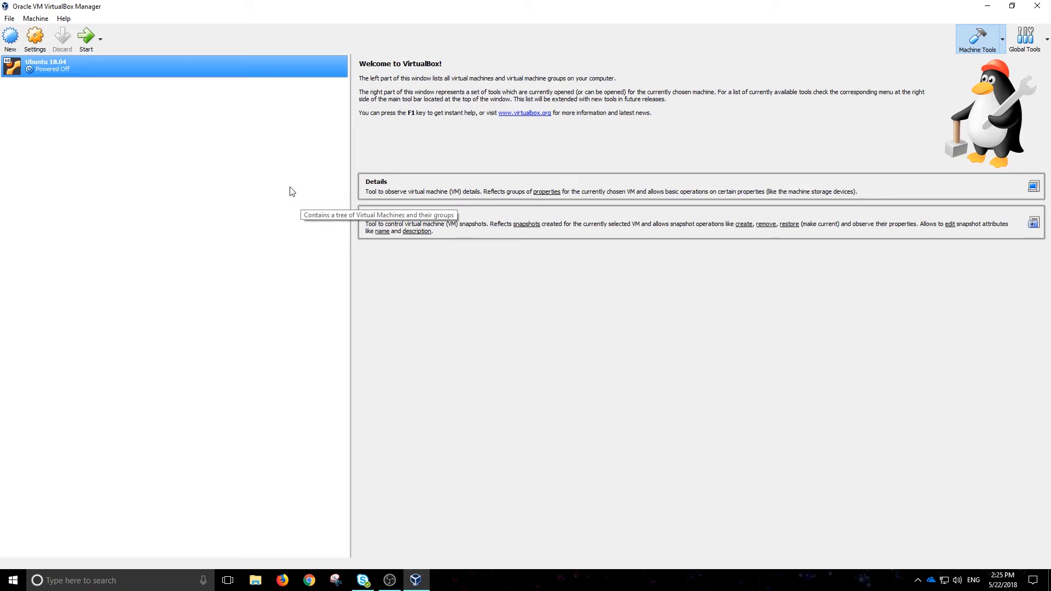
Start the Ubuntu 18.04 VM, maximize its window, and choose Install Ubuntu.
left_click(86, 40)
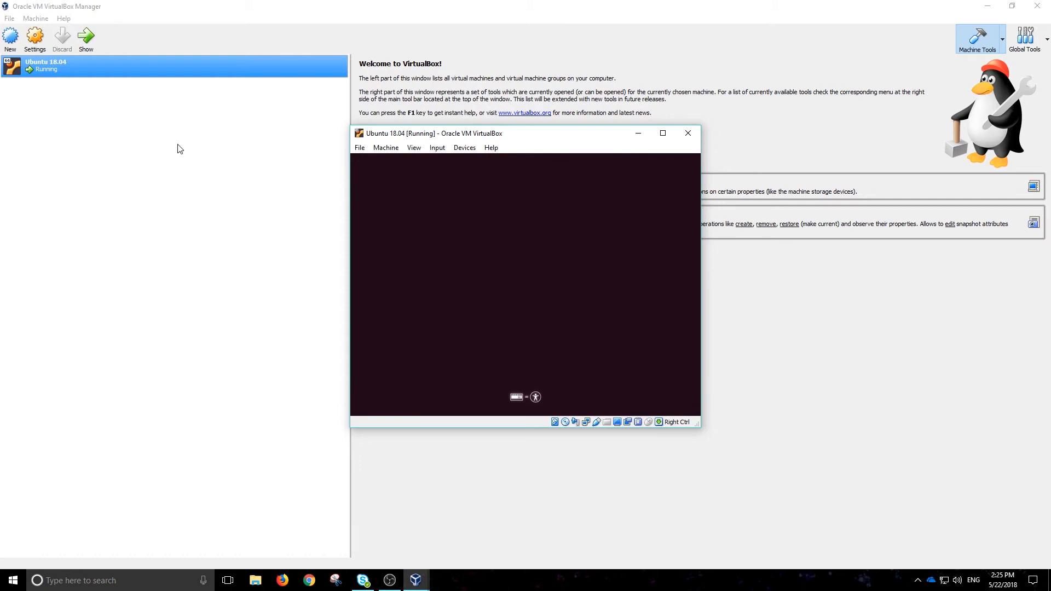
left_click(663, 134)
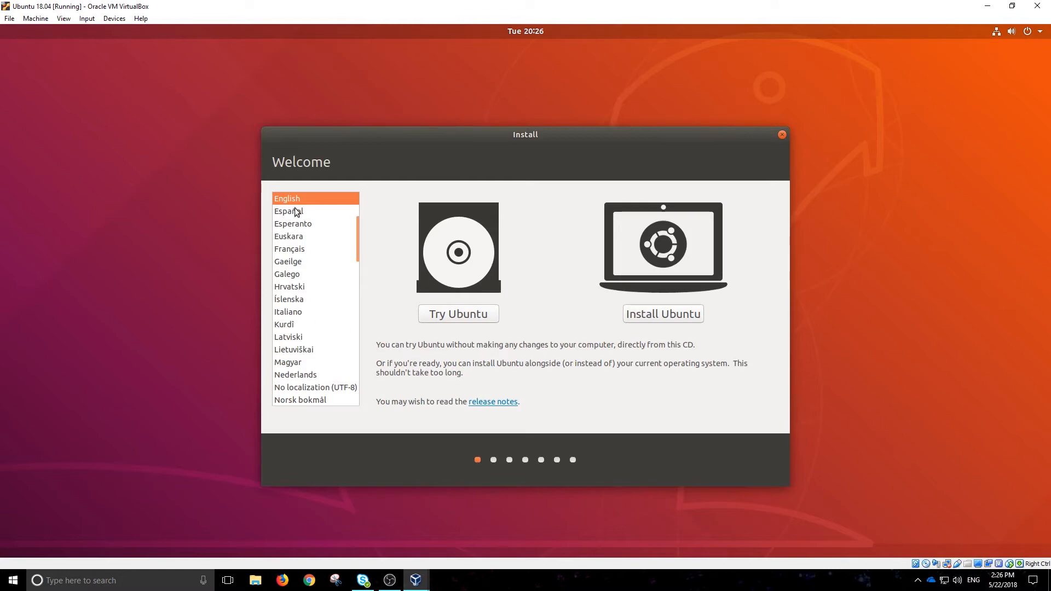
left_click(664, 319)
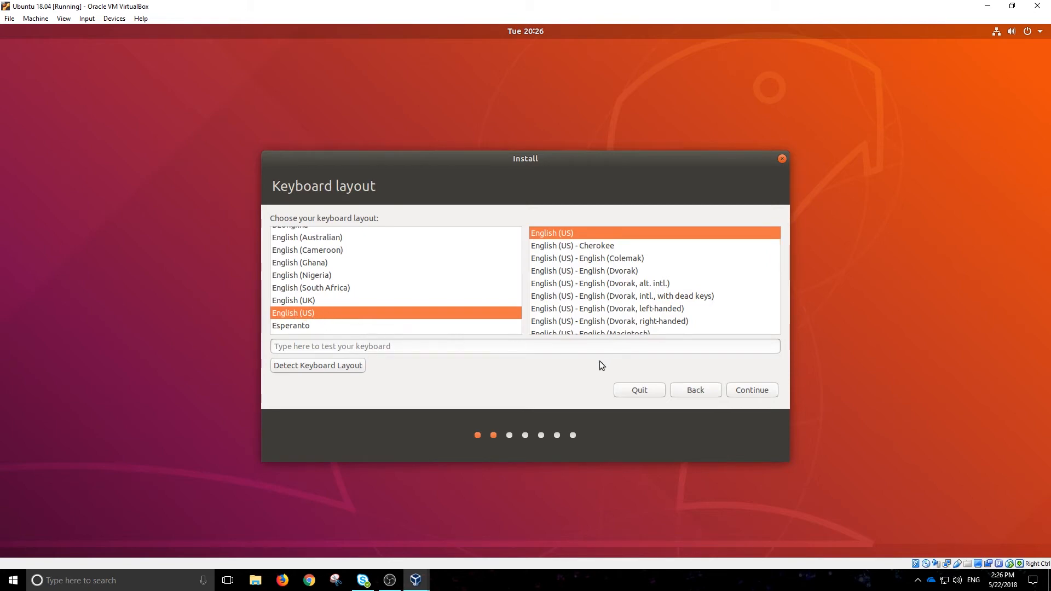
Accept the English (US) keyboard and add third-party software to the Normal installation.
left_click(750, 389)
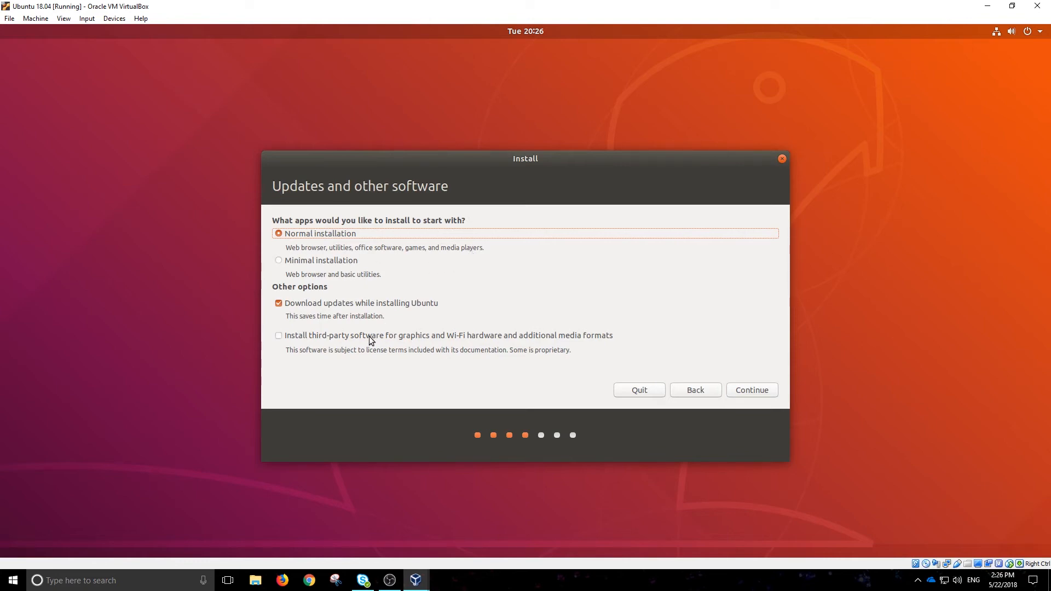
left_click(280, 337)
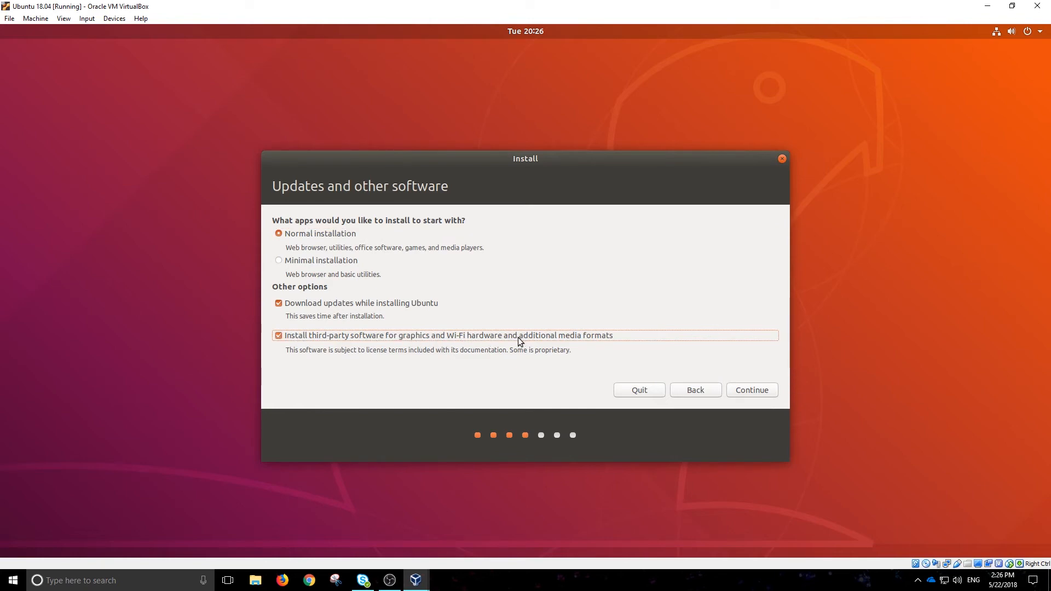
Choose 'Something else' as the installation type to reach the /dev/sda partition table.
left_click(754, 391)
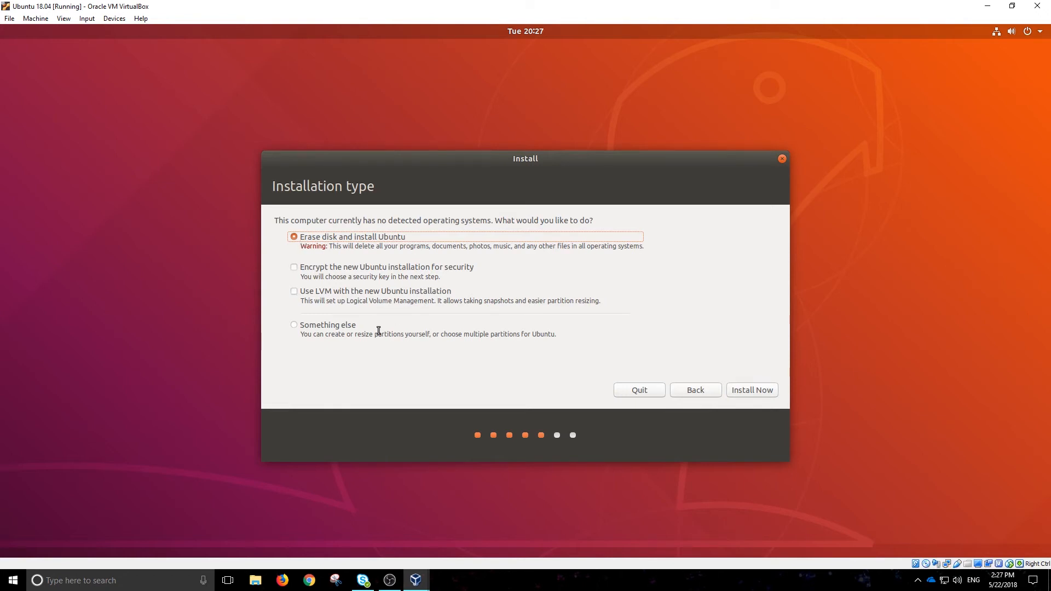
left_click(293, 326)
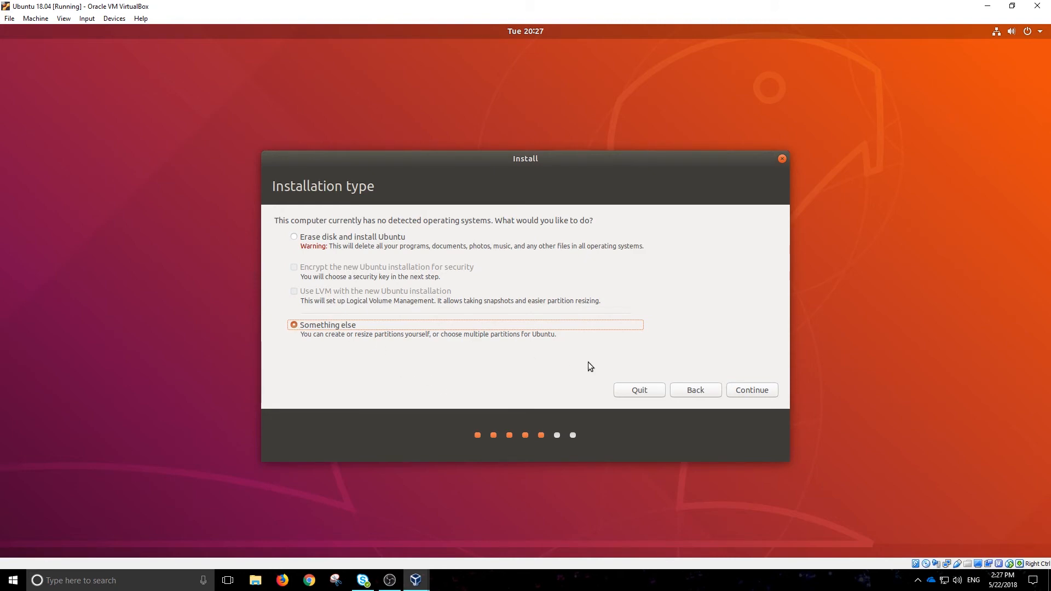
left_click(751, 390)
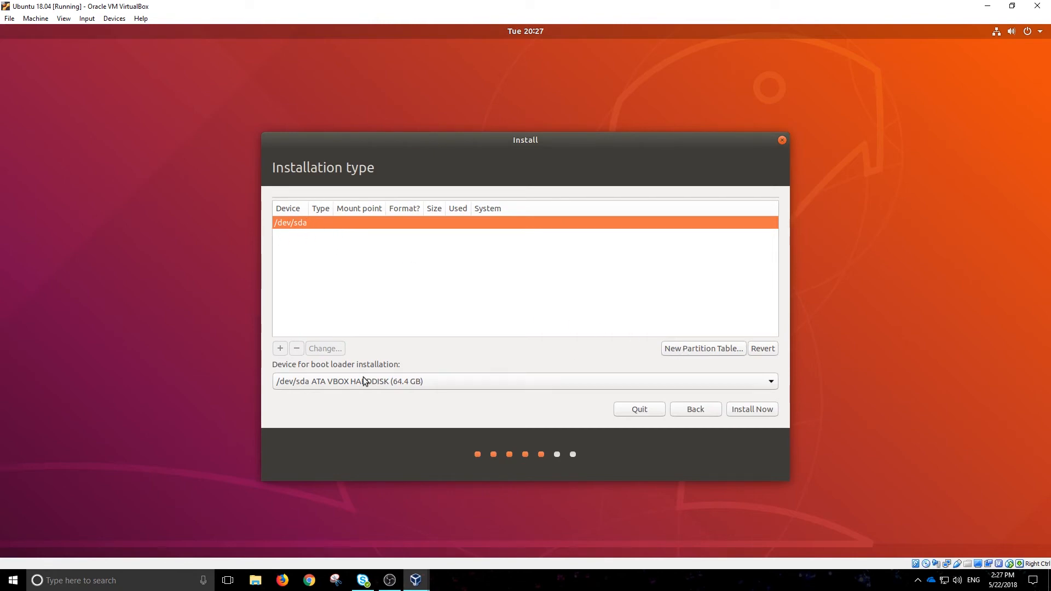
Give /dev/sda a new empty partition table and start a partition in its free space.
left_click(709, 349)
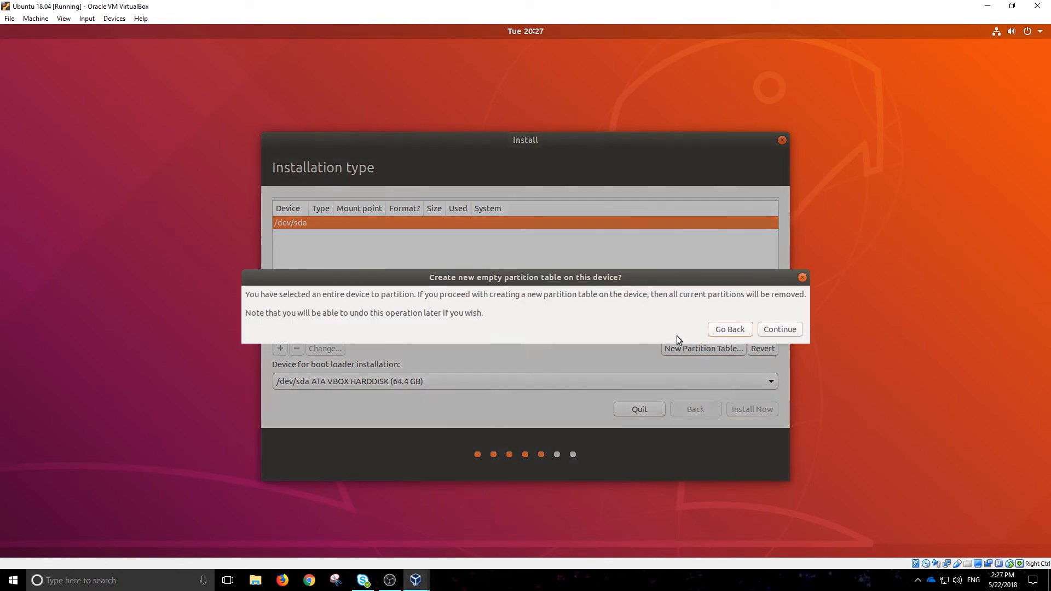
left_click(770, 331)
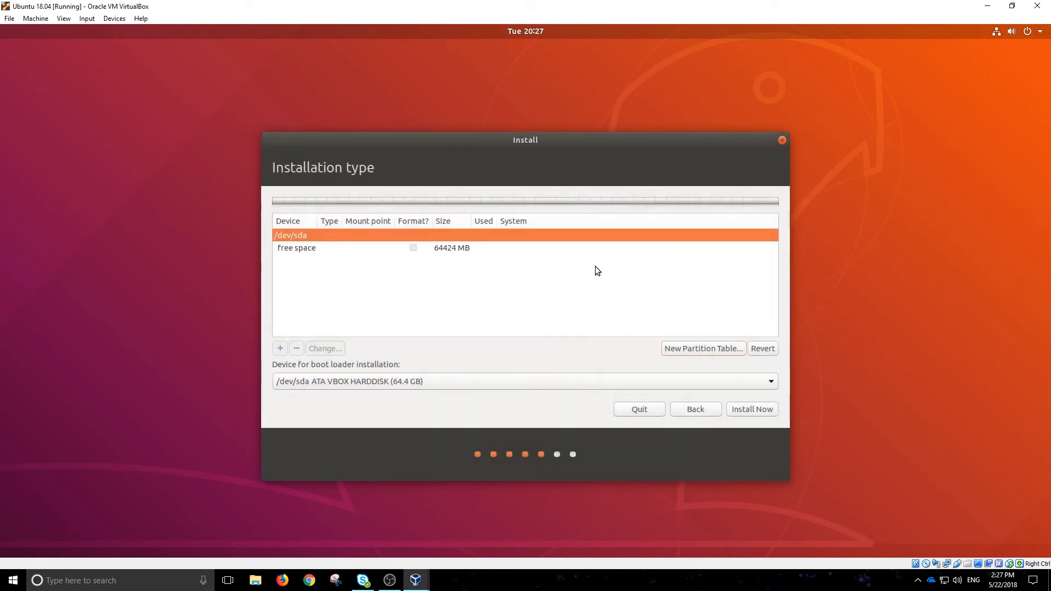
left_click(426, 248)
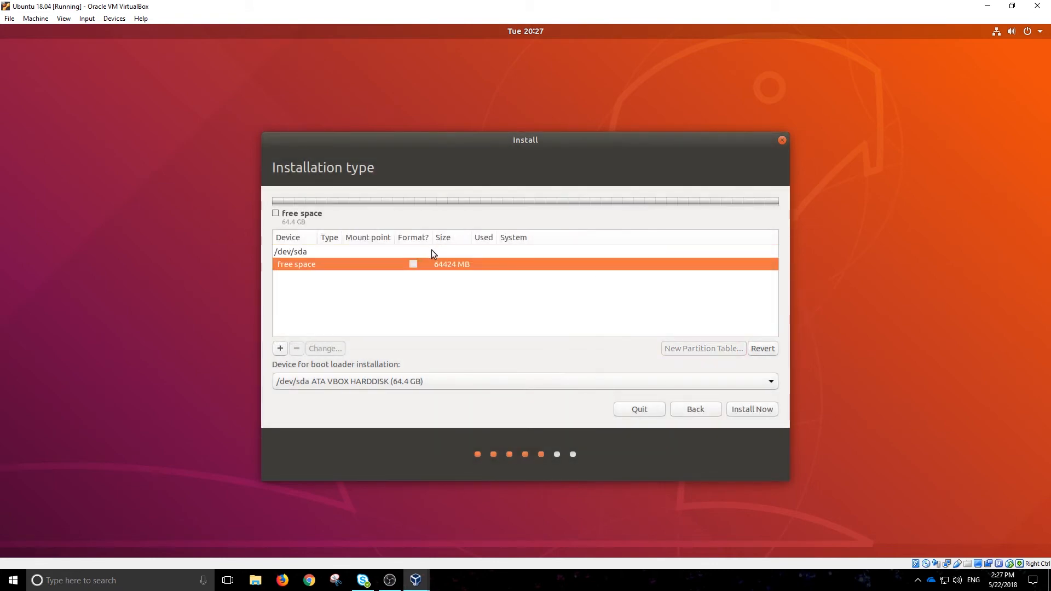
left_click(279, 348)
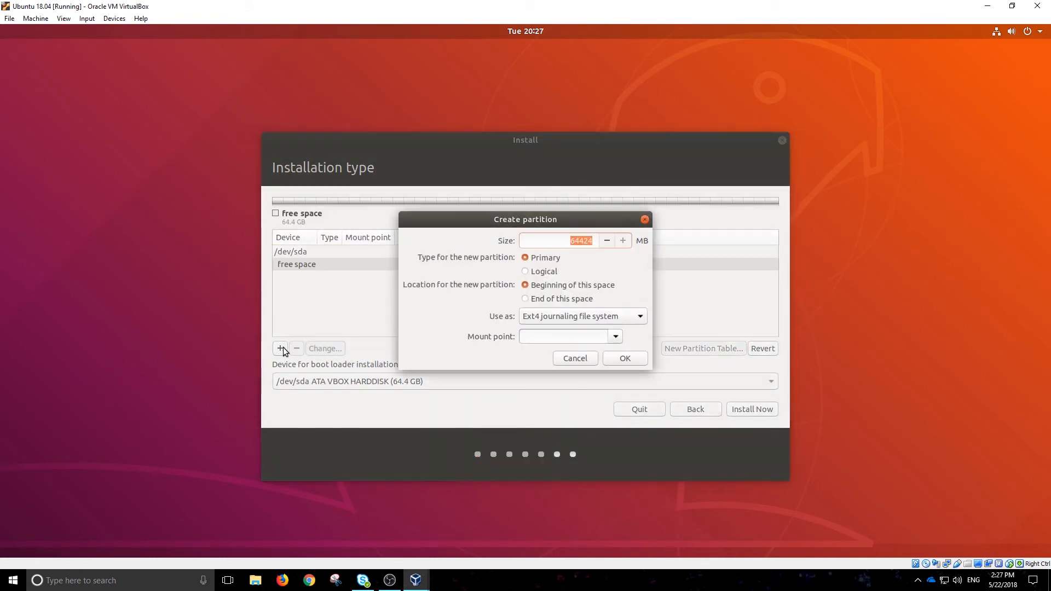
Create a 4096 MB swap partition, leaving 60328 MB free space.
left_click(585, 241)
left_click_drag(591, 242, 566, 242)
key("Left")
key("Insert")
key("Right")
double_click(593, 242)
type("4096")
left_click(587, 310)
left_click(569, 433)
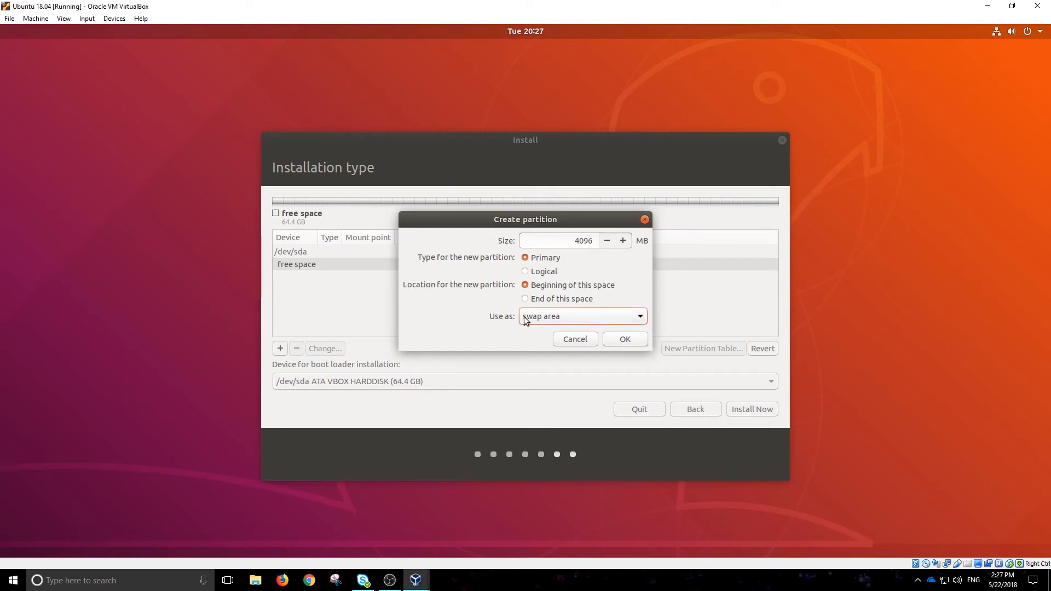
left_click(622, 339)
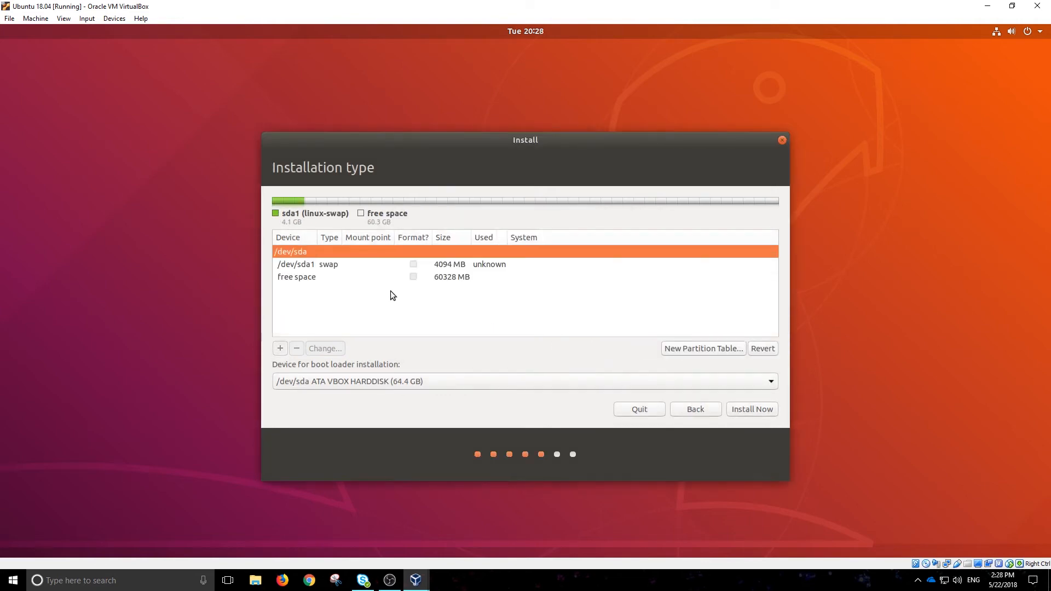
left_click(319, 274)
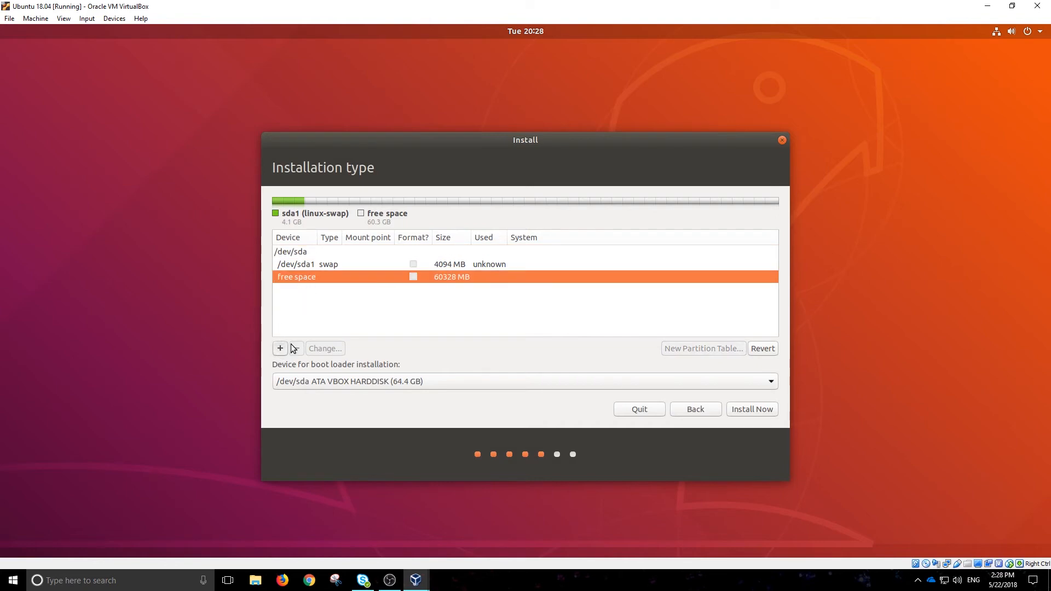
Create a 40329 MB primary Ext4 partition mounted at / from the free space.
left_click(280, 348)
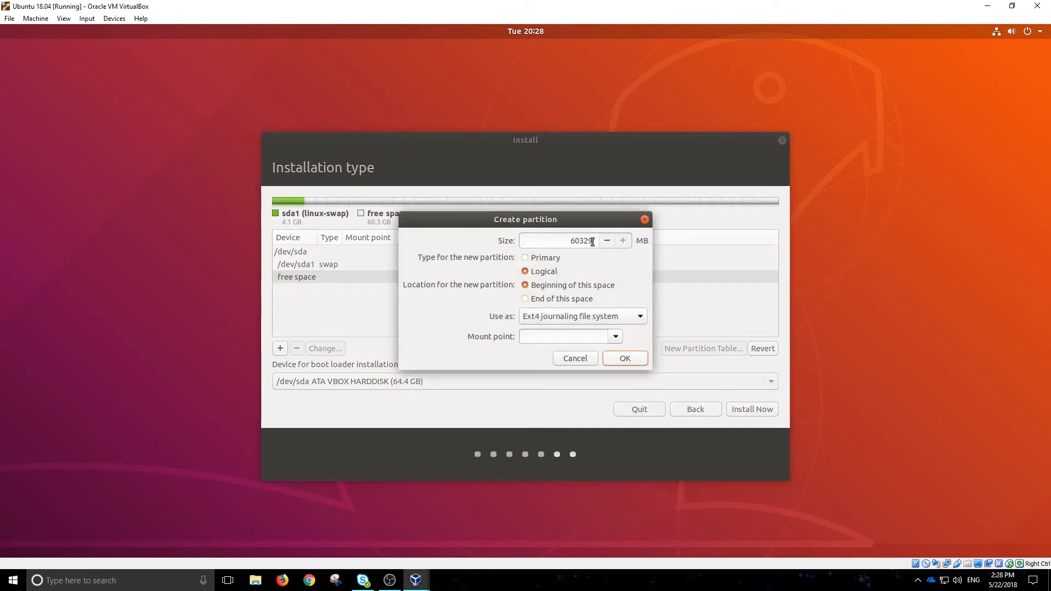
left_click_drag(574, 241, 579, 241)
left_click(553, 260)
left_click(569, 318)
left_click(569, 317)
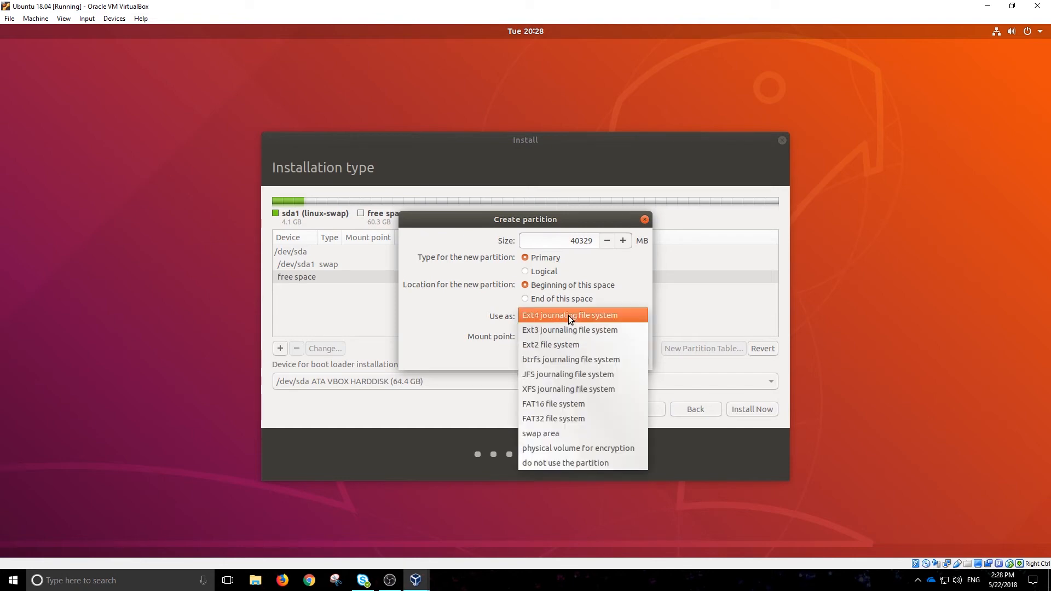
left_click(568, 315)
left_click(615, 337)
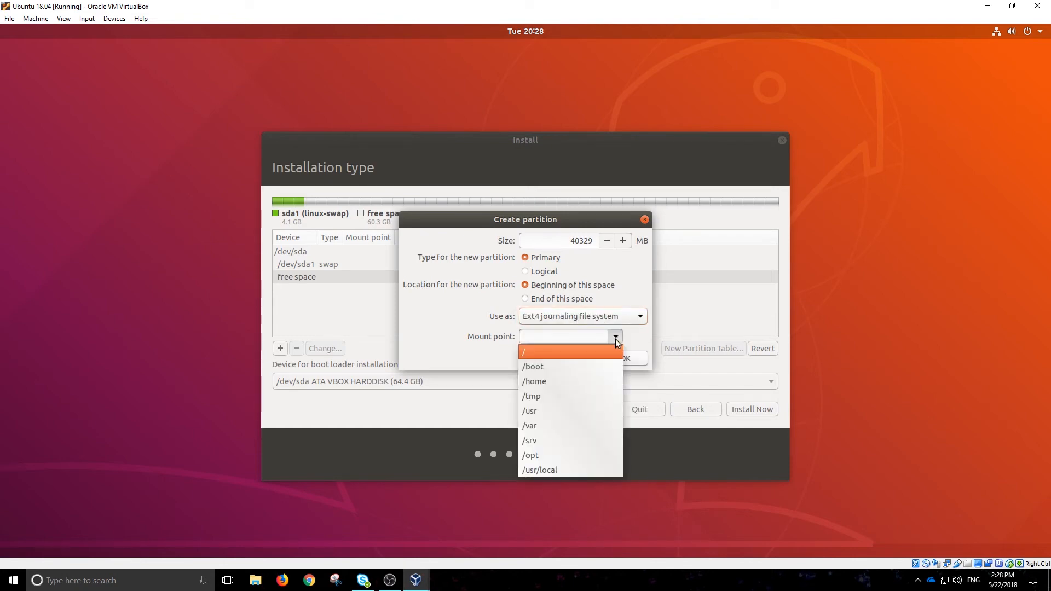
left_click(566, 354)
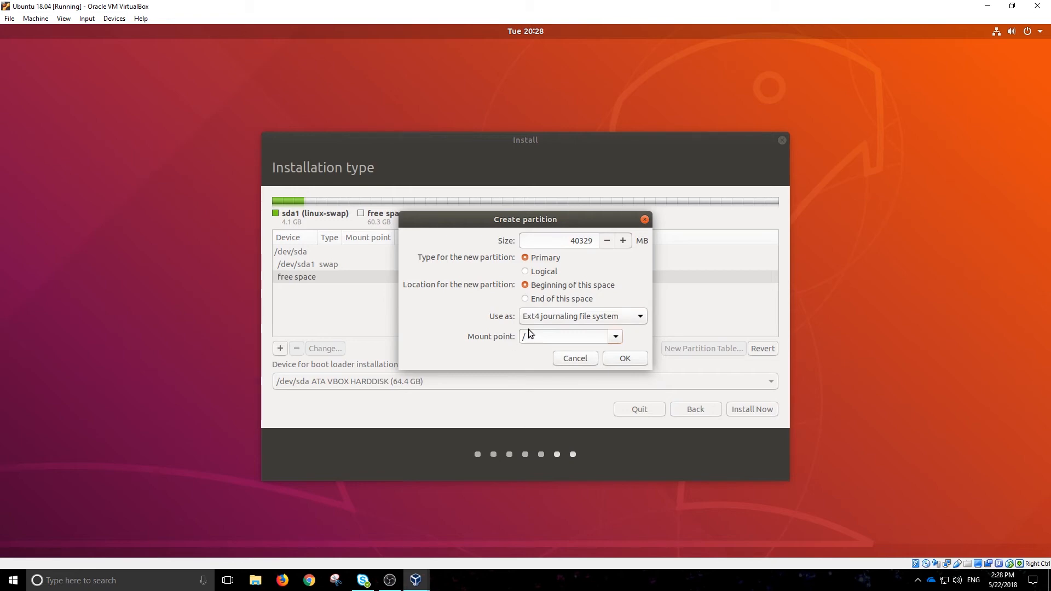
left_click(625, 359)
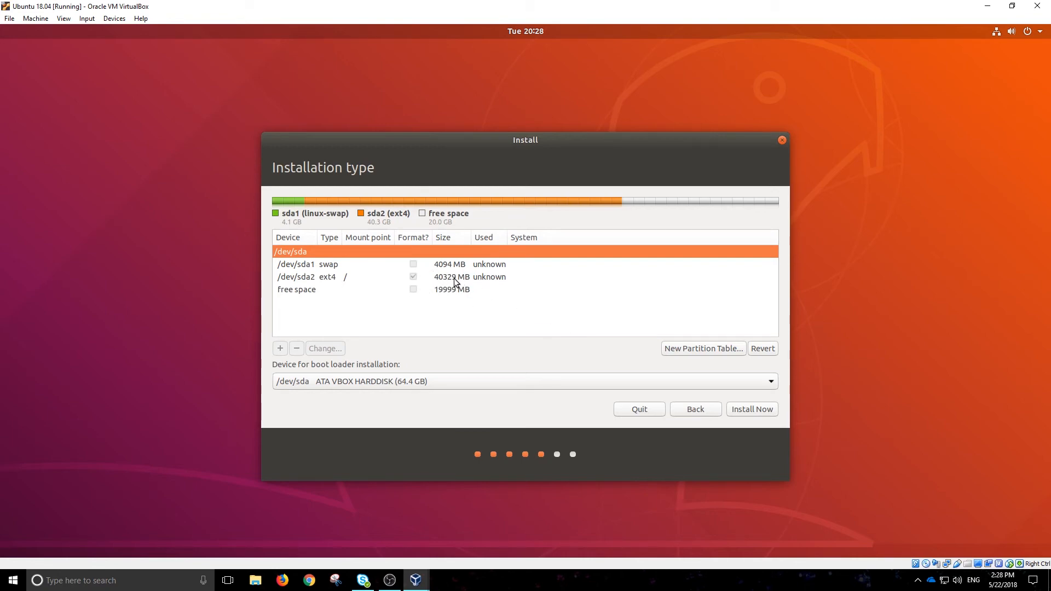
Start Install Now, confirm writing the partition changes to disk, and keep Regina as the time zone.
left_click(749, 410)
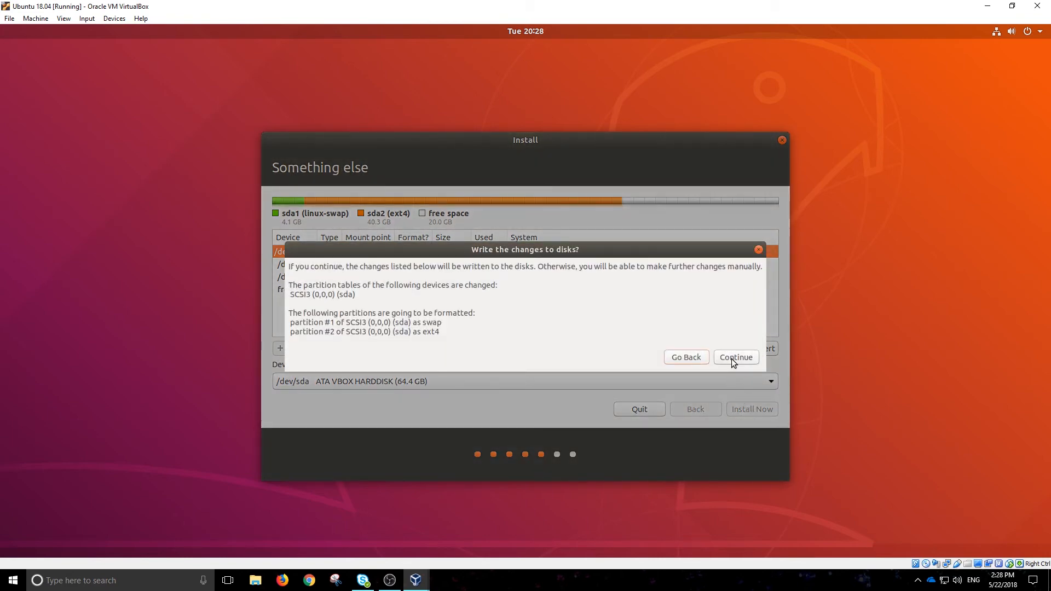
left_click(735, 359)
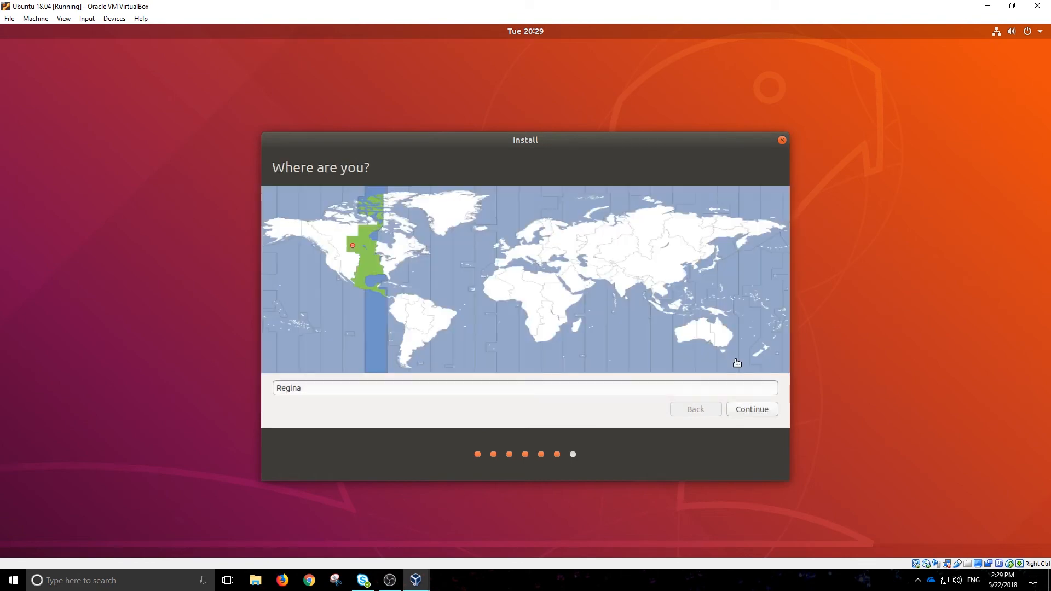
left_click(763, 409)
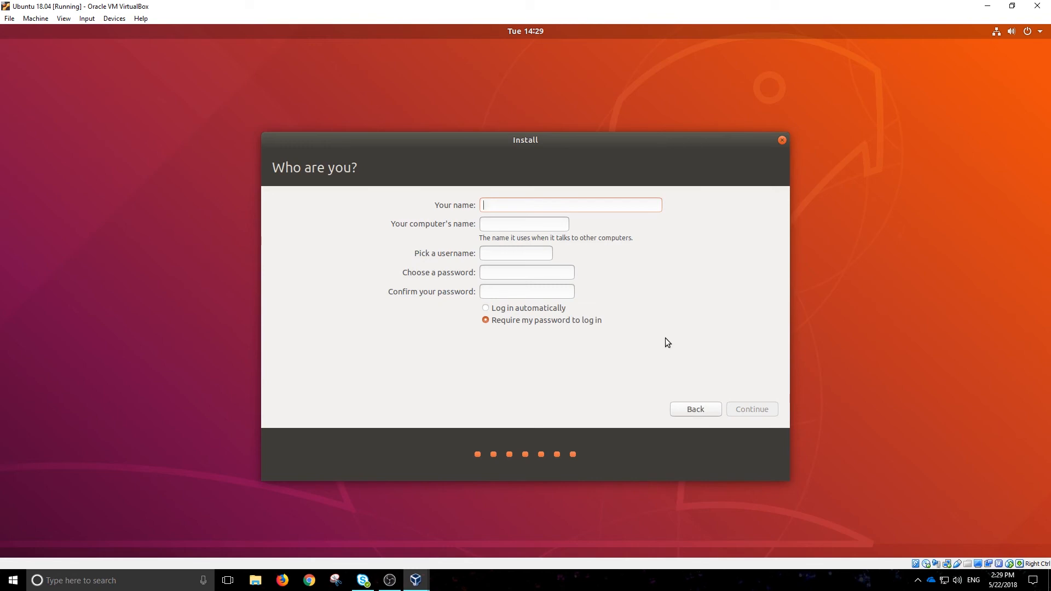
Enter the user's full name and a matching account password twice, then continue the installation.
type("Aaron")
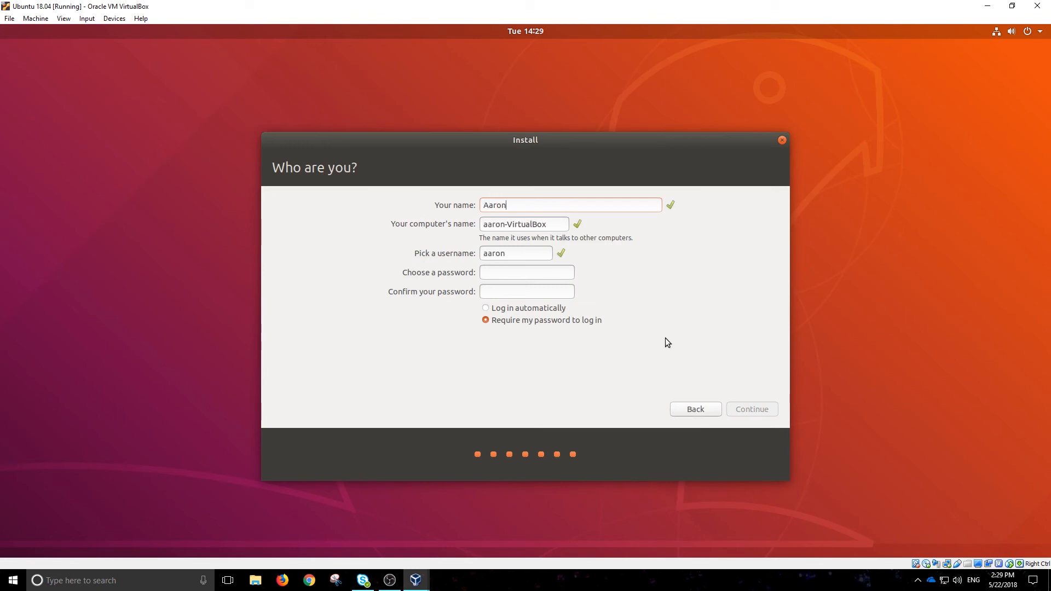
type(" Rodgers")
left_click(509, 272)
type("password")
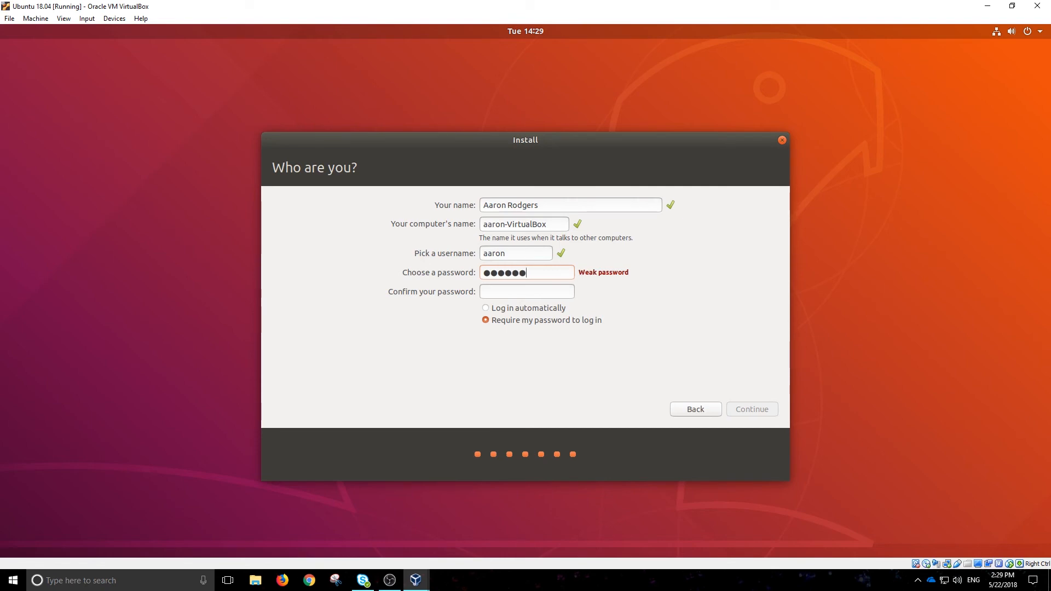
left_click(511, 291)
type("password")
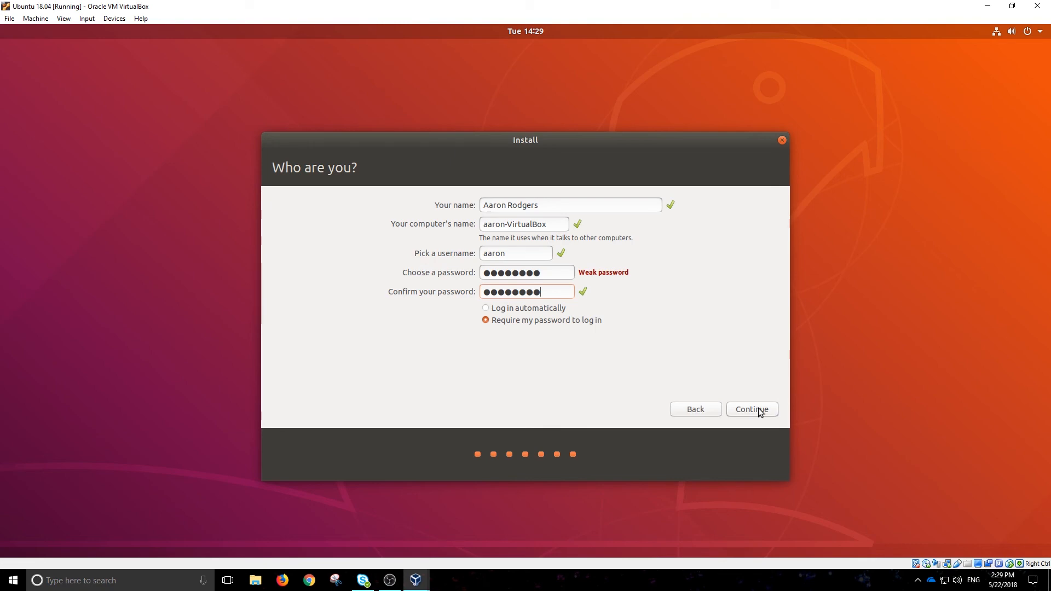
left_click(760, 411)
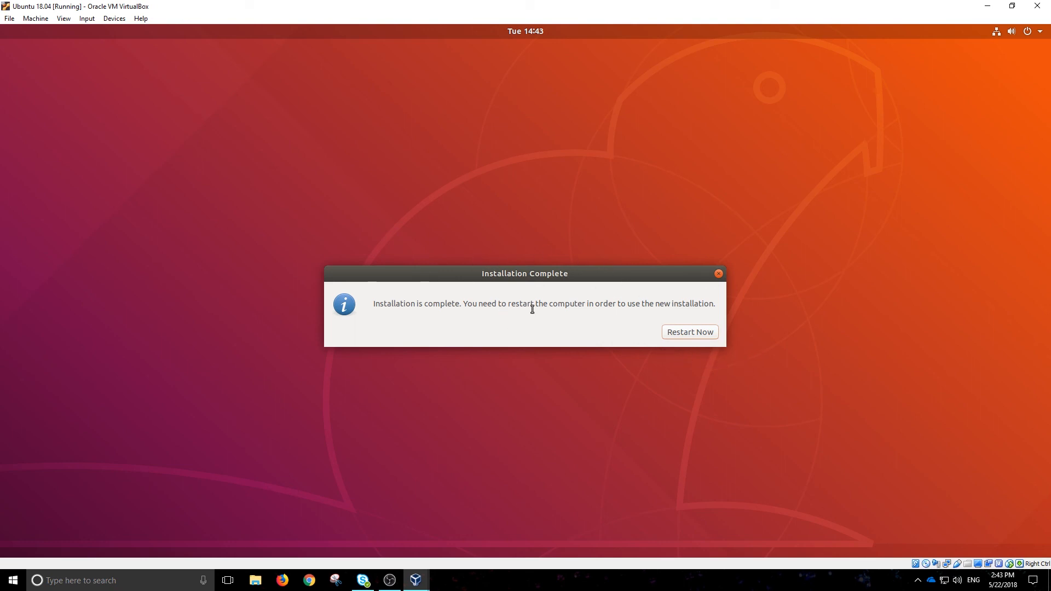
Restart the VM once the Ubuntu installation completes.
left_click(685, 334)
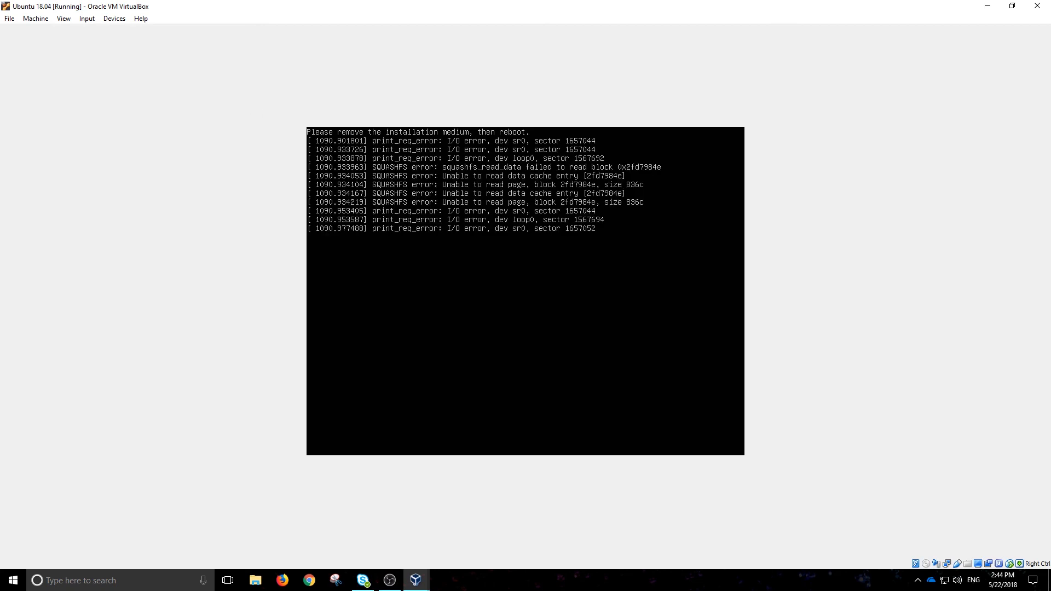
Remove the installation disc from the virtual optical drive so the VM boots the installed Ubuntu.
left_click(44, 19)
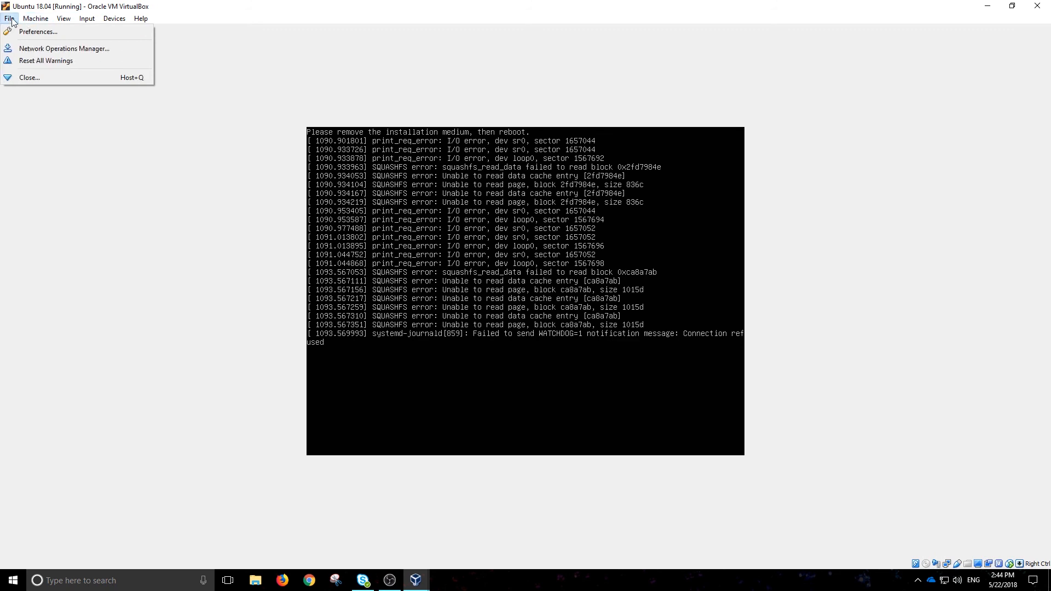
mouse_move(93, 24)
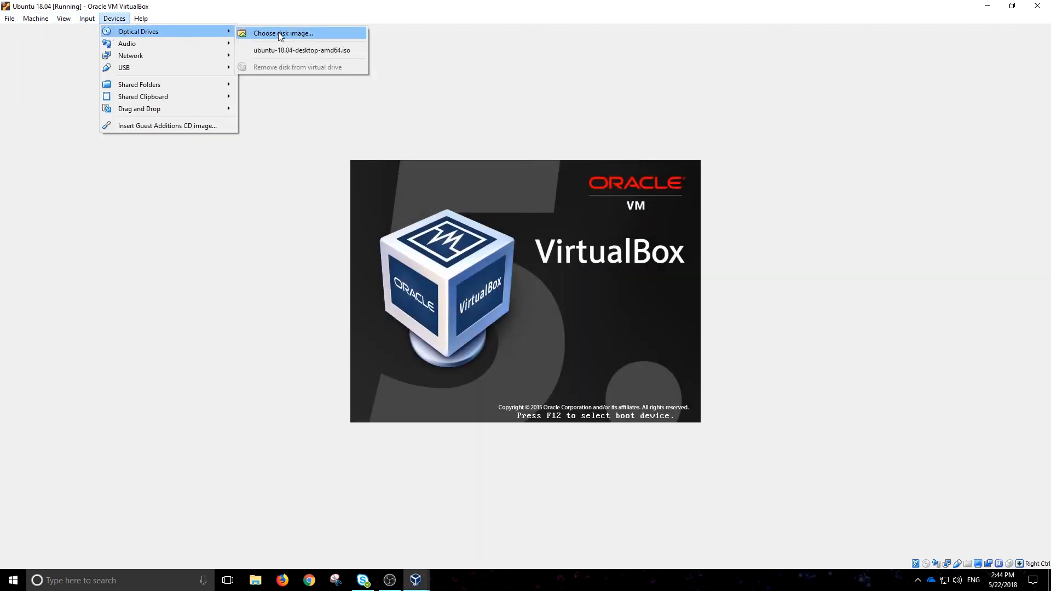
left_click(278, 34)
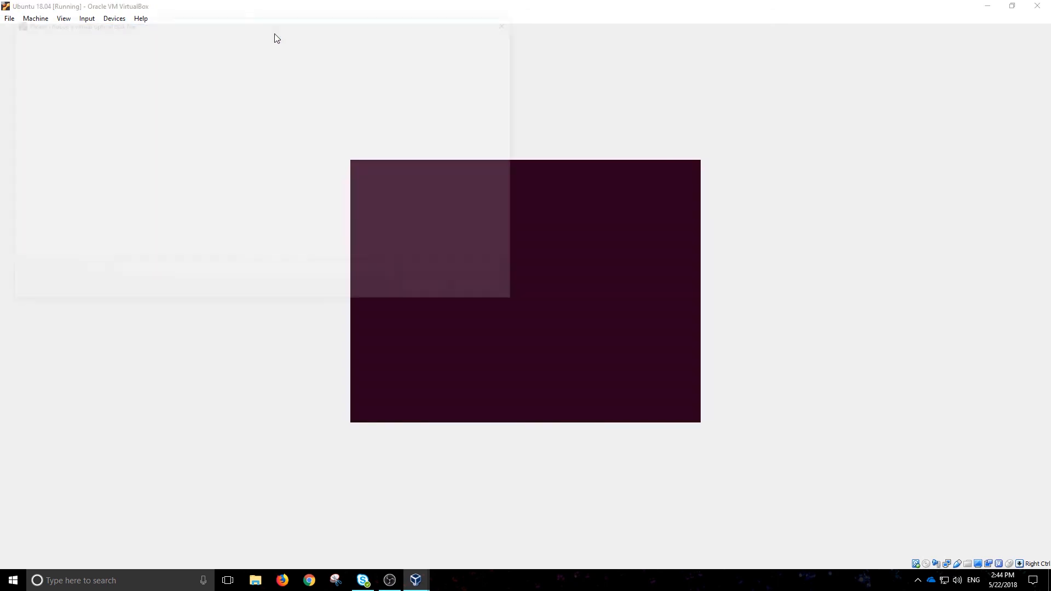
left_click(487, 289)
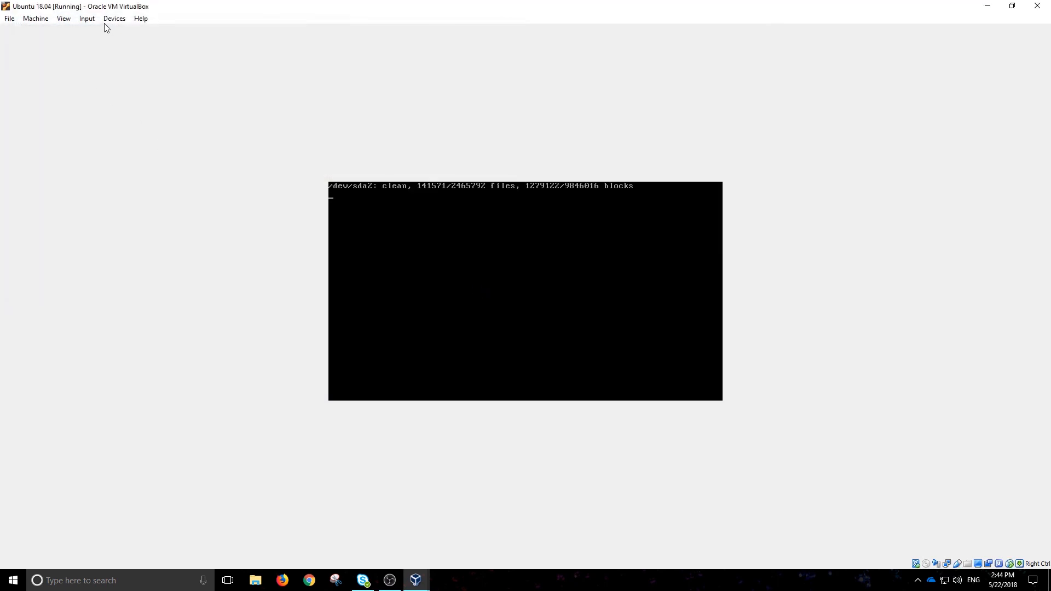
left_click(66, 20)
mouse_move(113, 19)
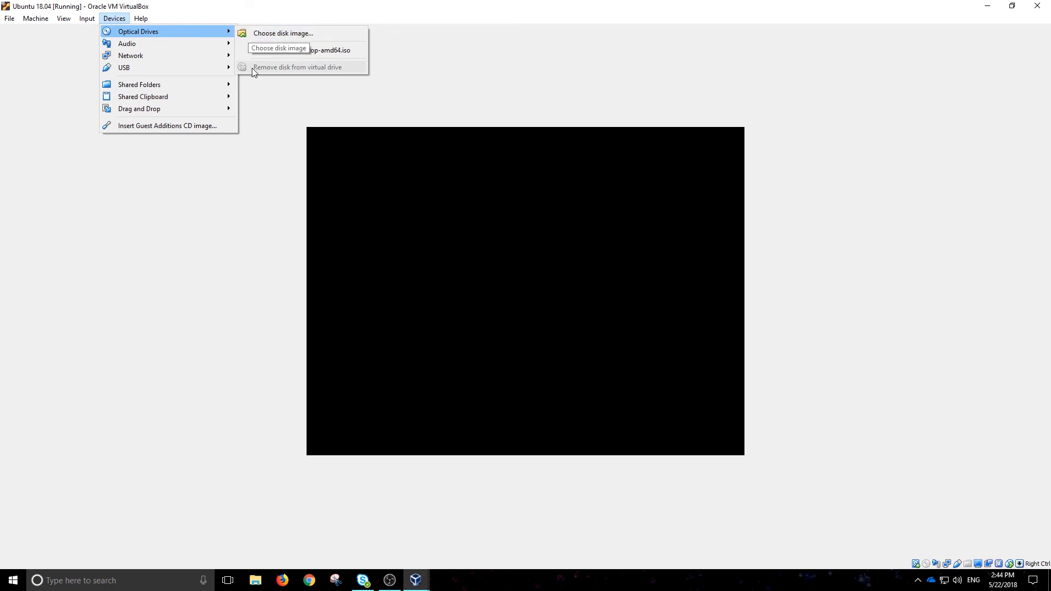
left_click(247, 145)
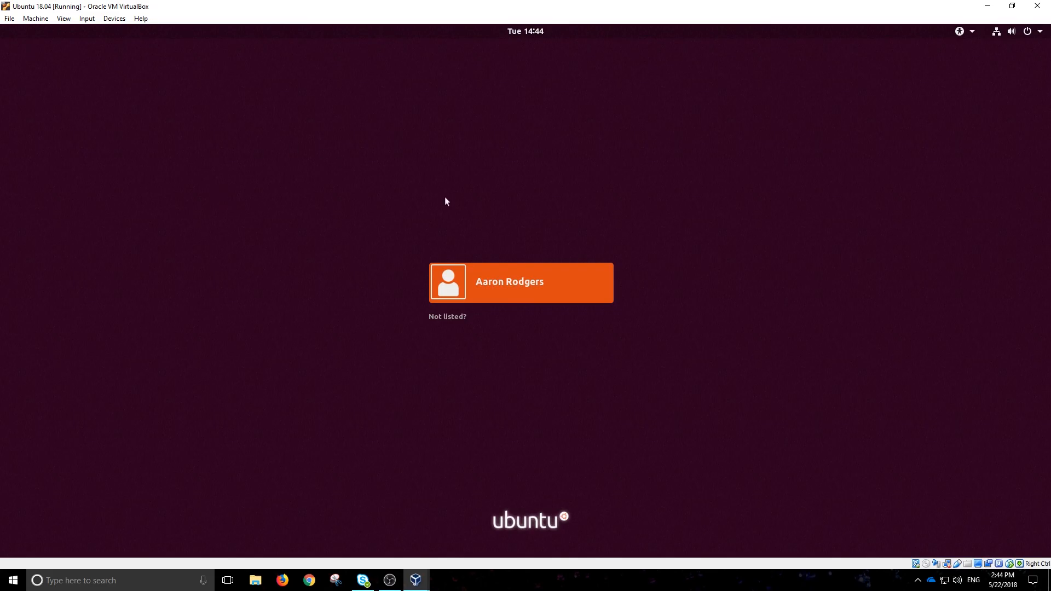
Select the new user on the login screen and sign in with the account password.
left_click(552, 288)
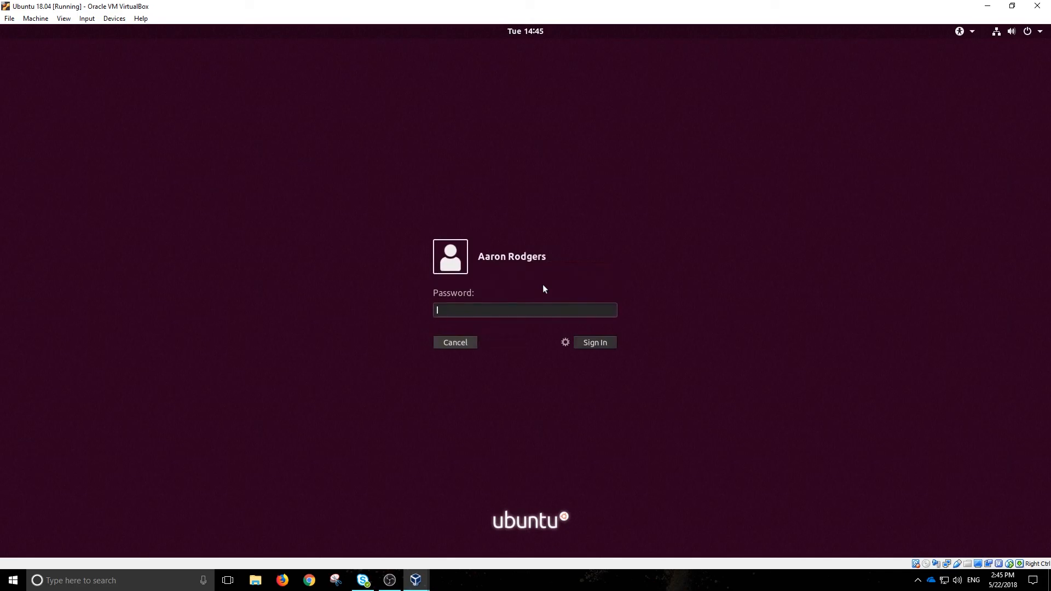
type("*******")
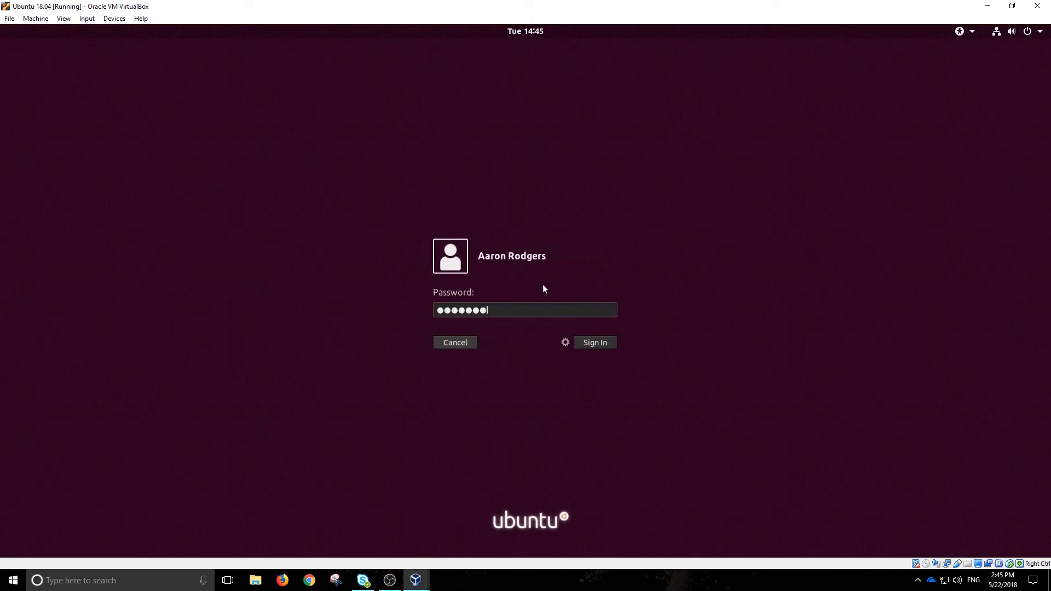
type("*")
key("Return")
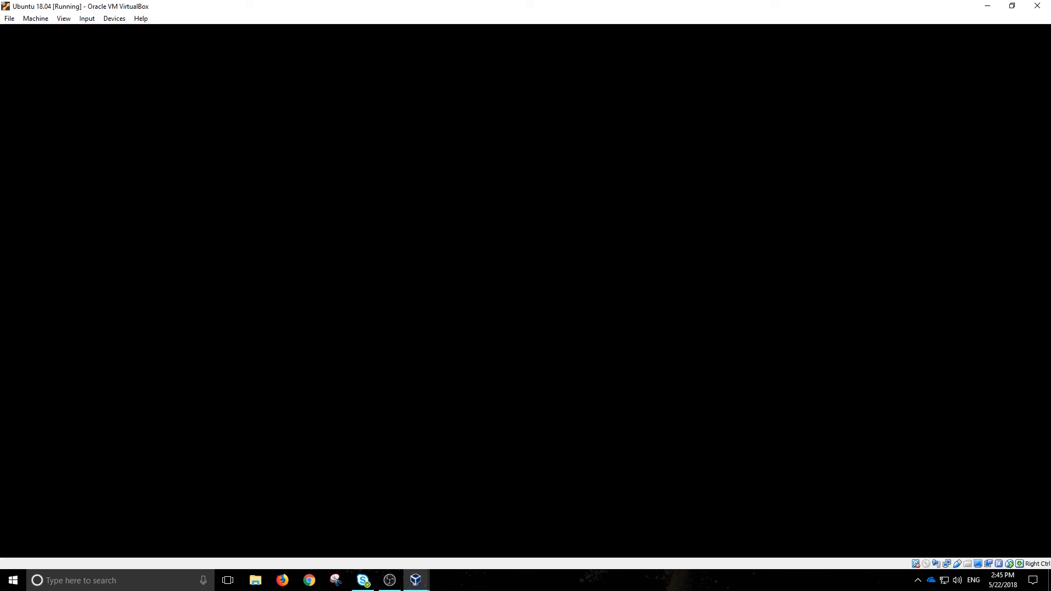